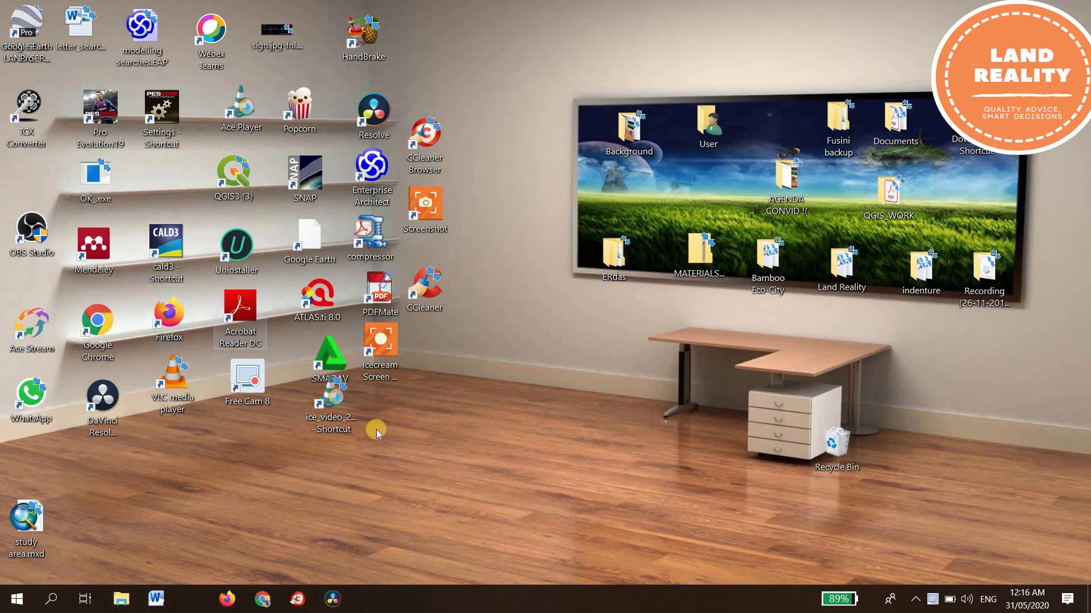
# Open Chrome, search Google for qgis, and go to the Download QGIS page on qgis.org
pyautogui.click(265, 606)
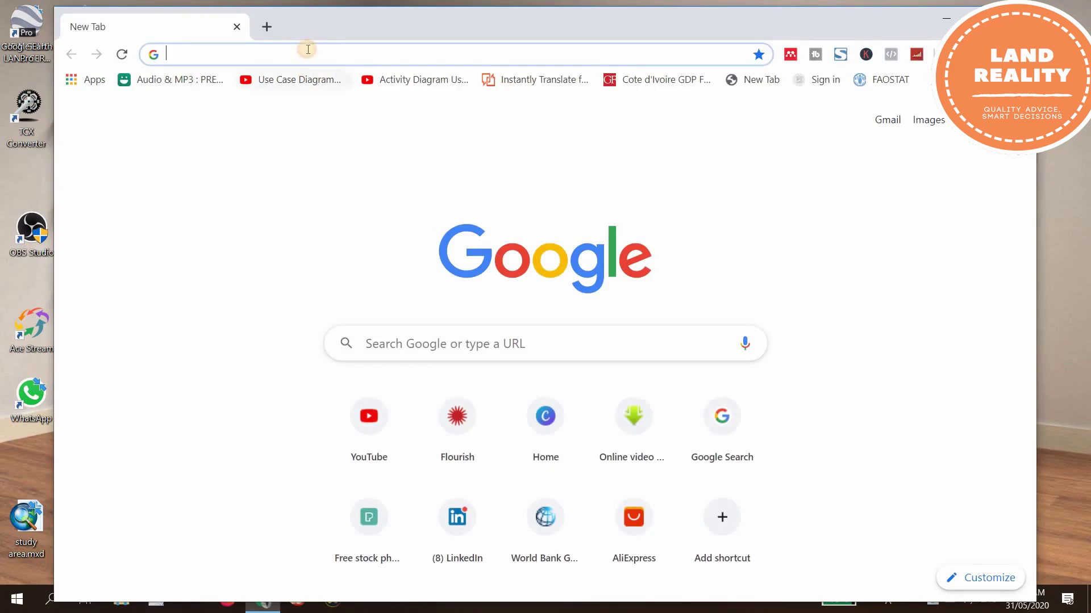
pyautogui.click(307, 50)
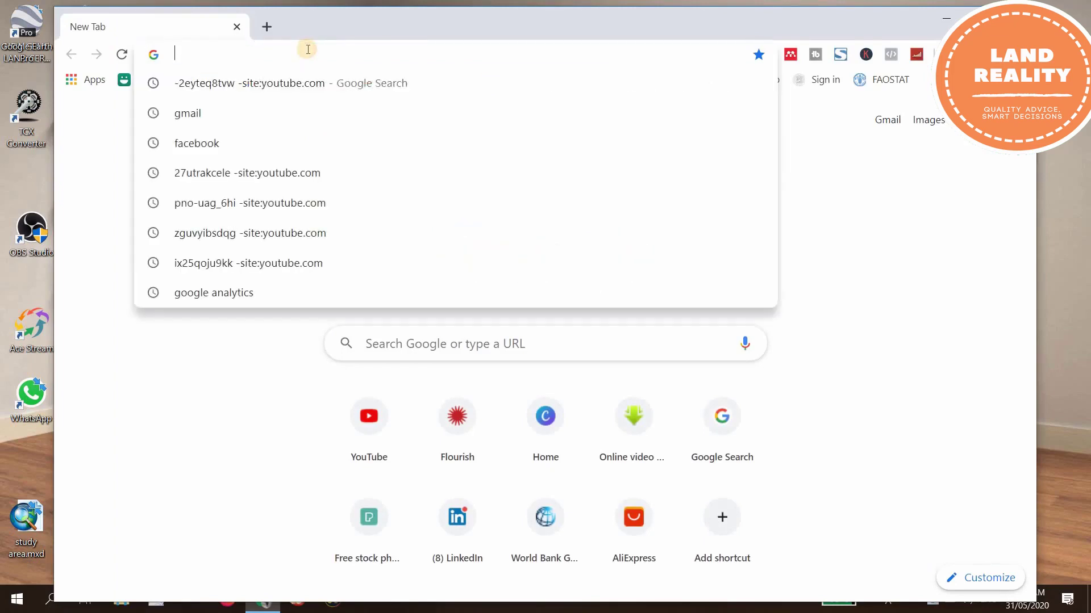
pyautogui.write('q')
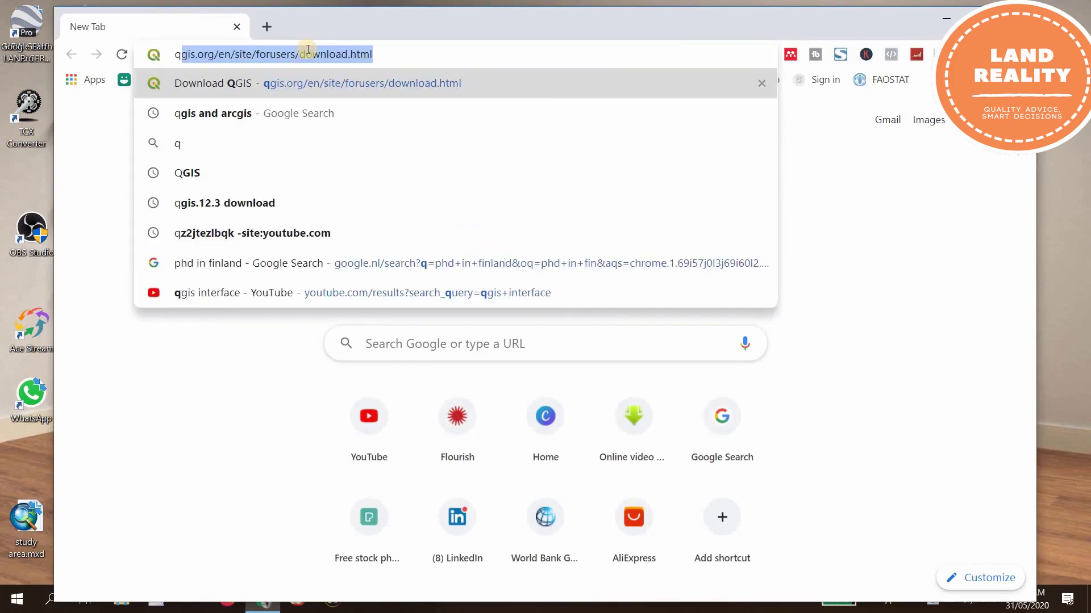
pyautogui.write('gis')
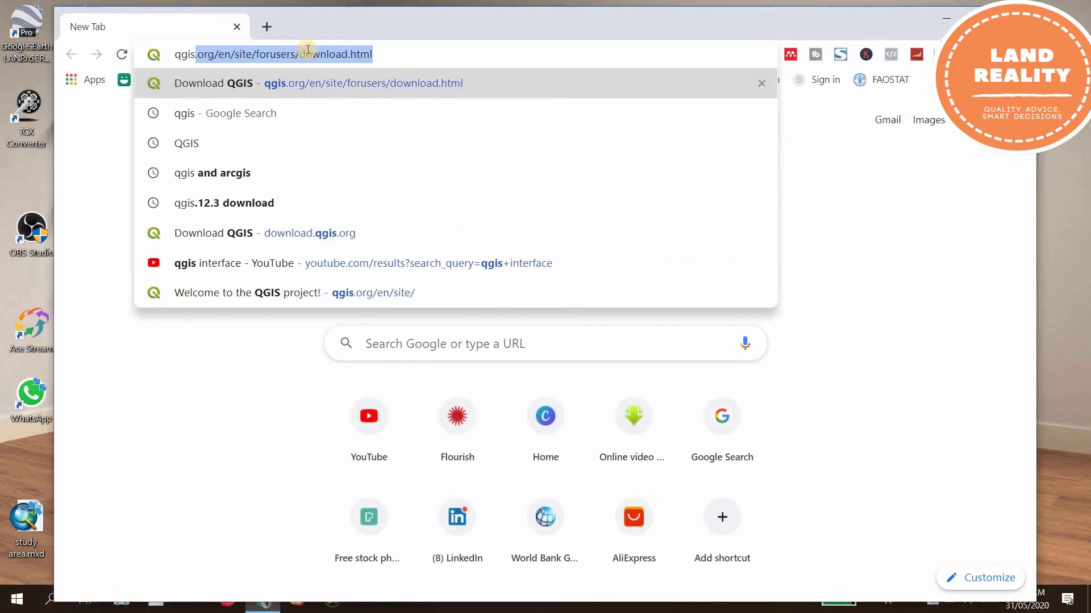
pyautogui.press('Return')
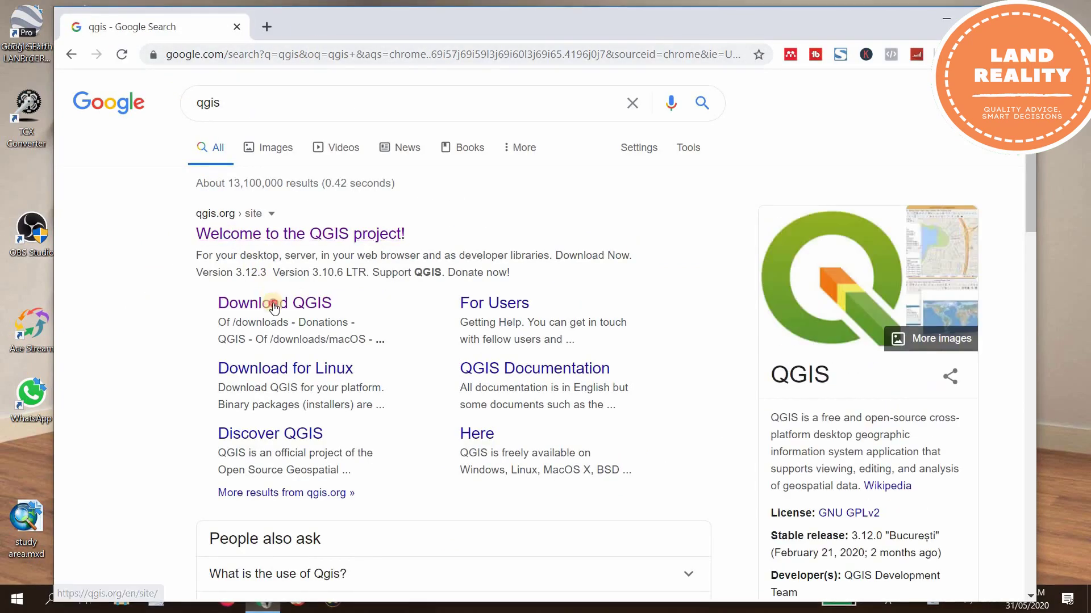
pyautogui.click(274, 304)
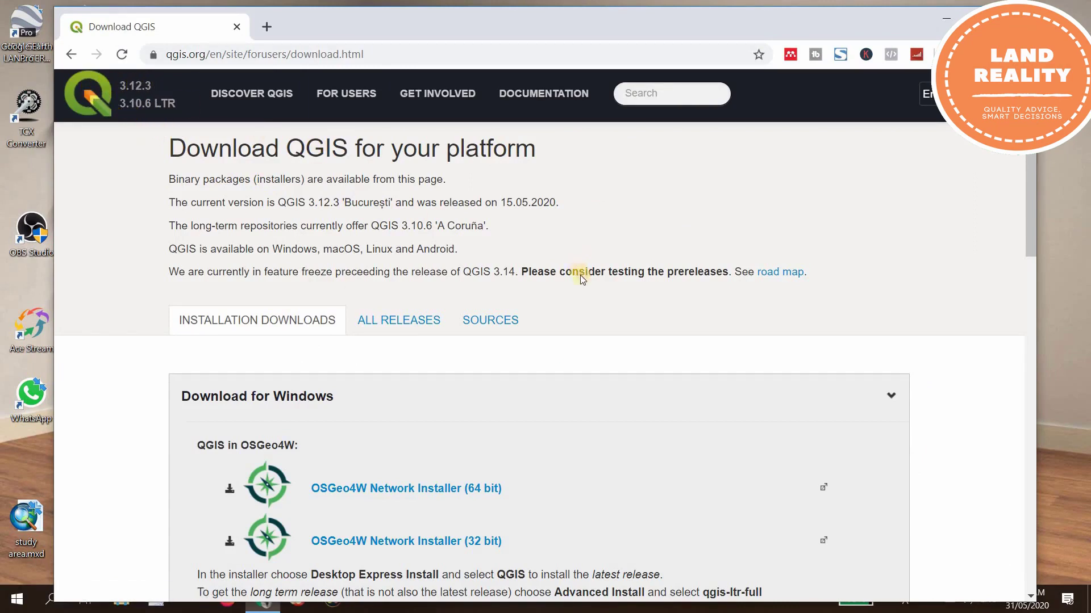
# Look over the installation downloads and the index of previous QGIS releases, and return to the main download page
pyautogui.scroll(-7, 580, 275)
pyautogui.scroll(-2, 581, 278)
pyautogui.scroll(10, 580, 278)
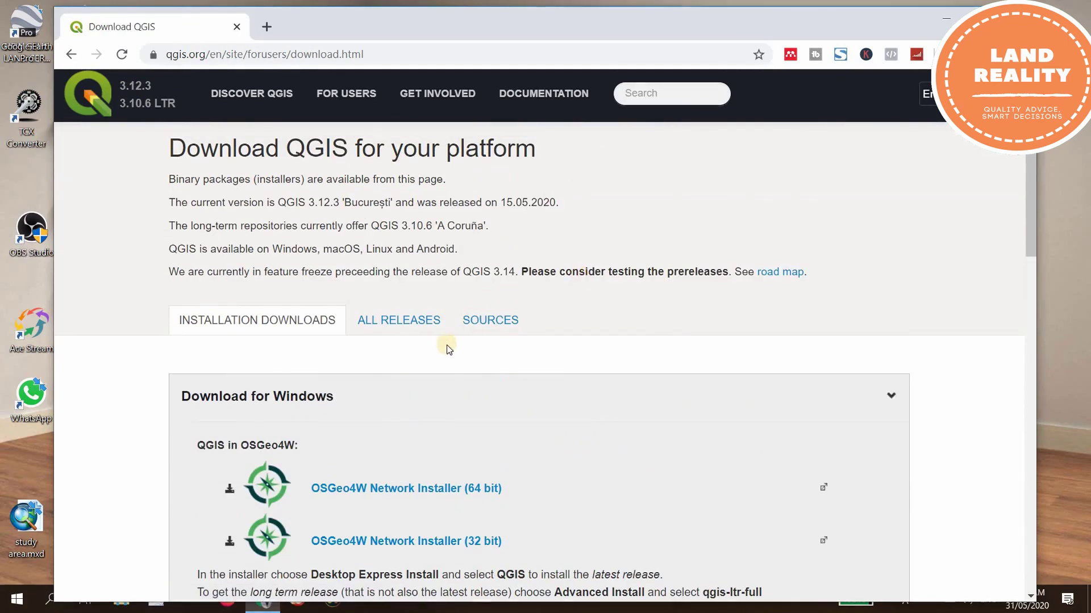
pyautogui.click(399, 323)
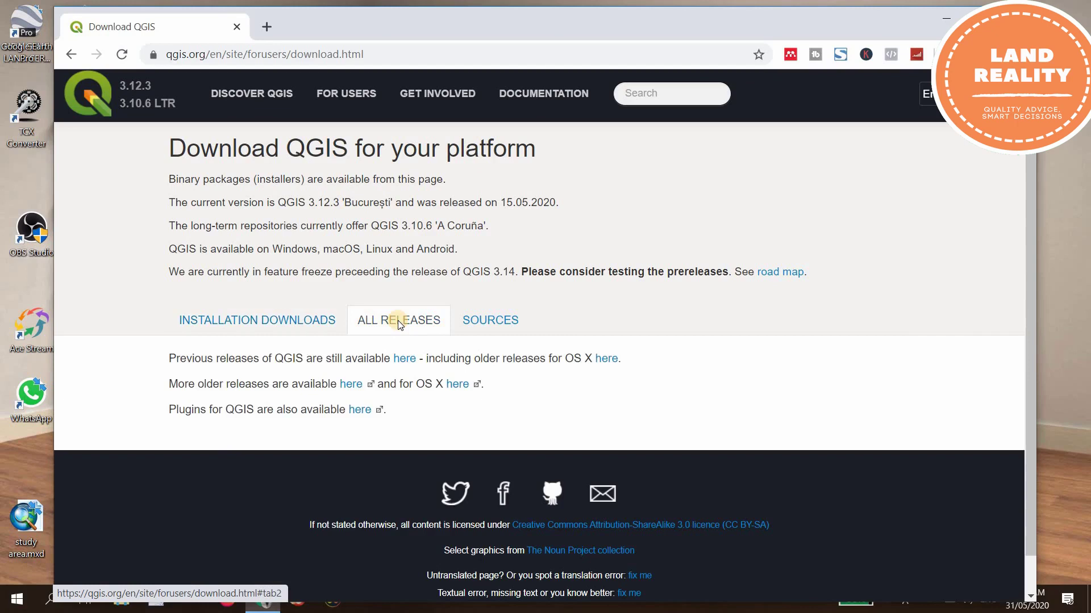
pyautogui.click(405, 359)
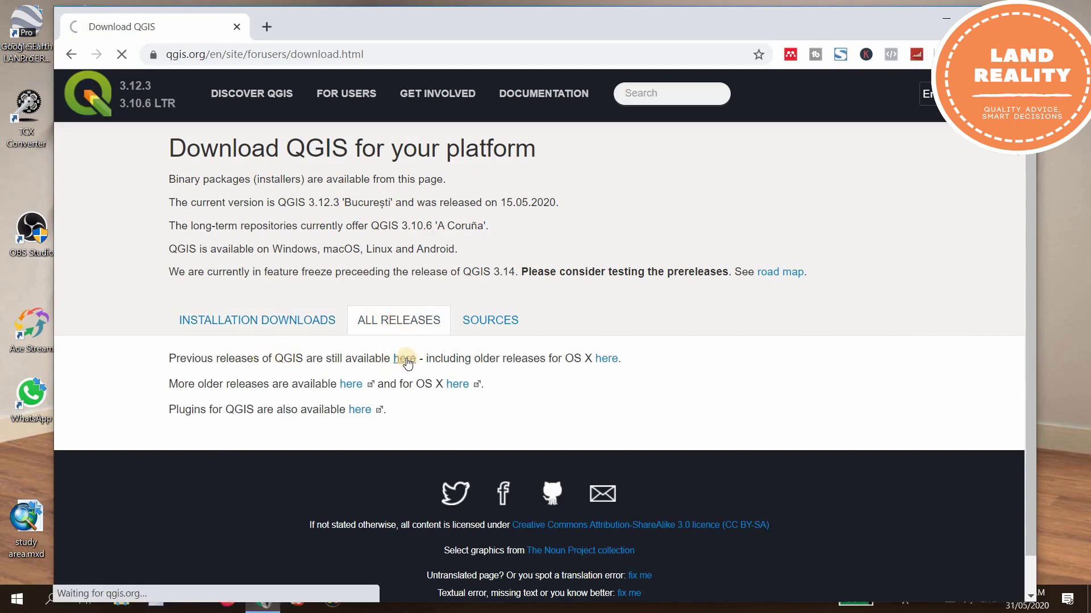
pyautogui.scroll(-10, 341, 323)
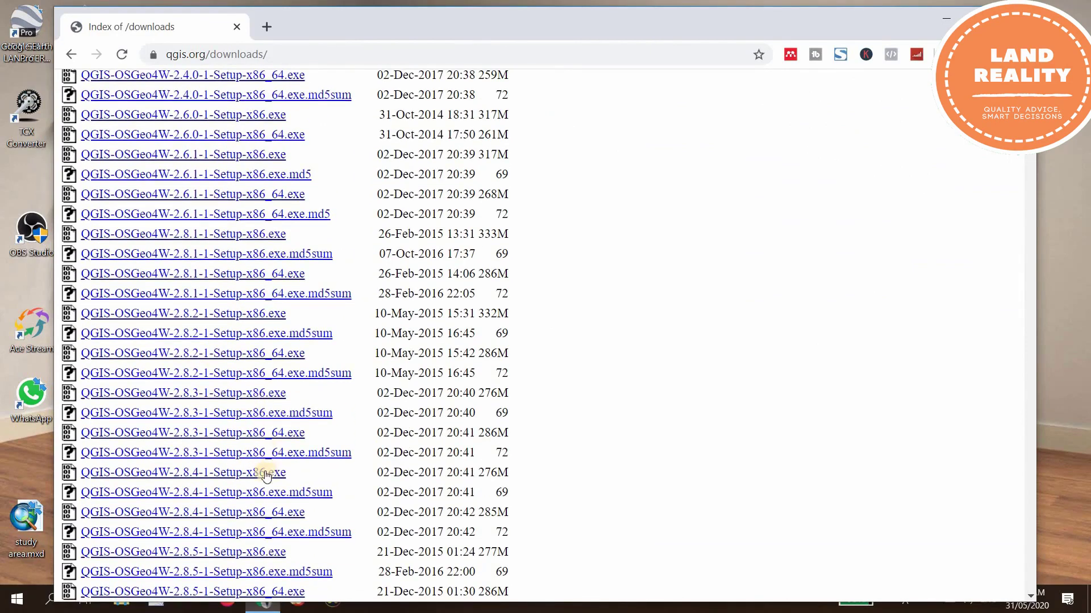
pyautogui.scroll(-1, 260, 493)
pyautogui.scroll(-20, 260, 493)
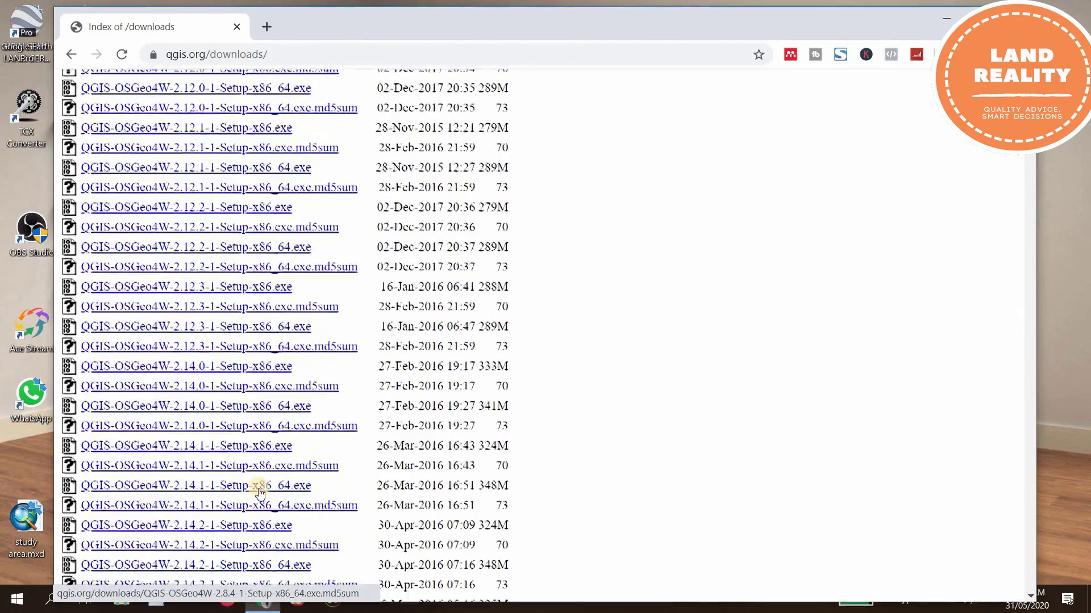
pyautogui.scroll(-20, 260, 493)
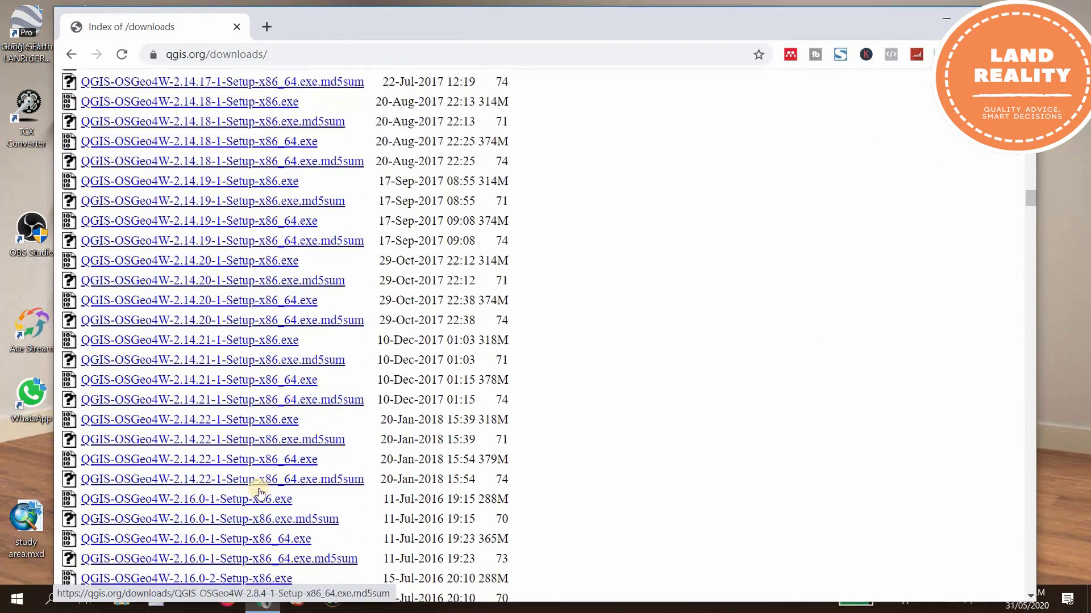
pyautogui.scroll(-20, 260, 493)
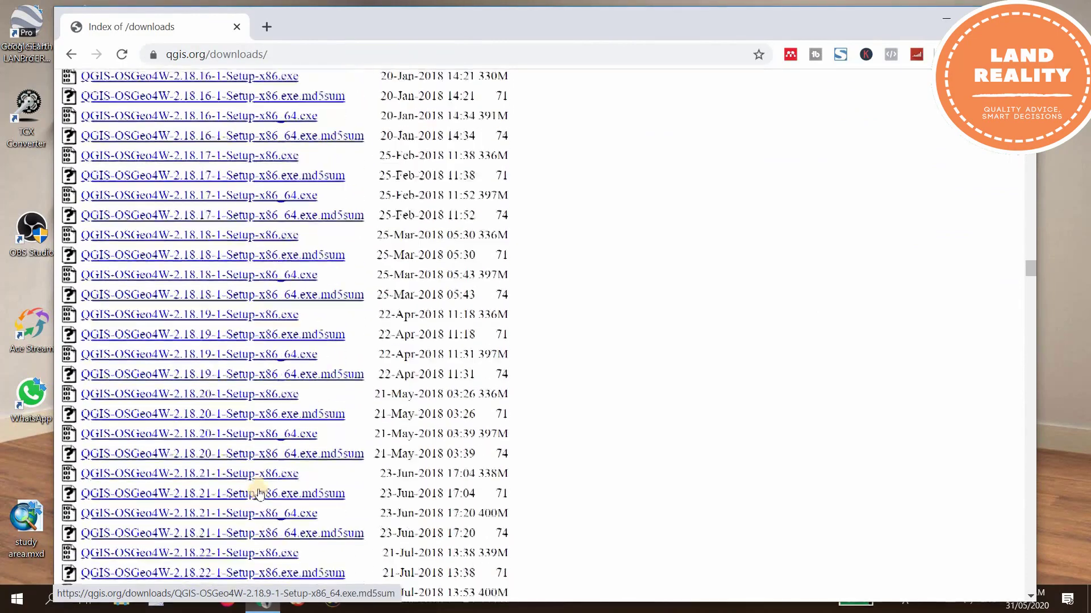
pyautogui.scroll(-20, 261, 493)
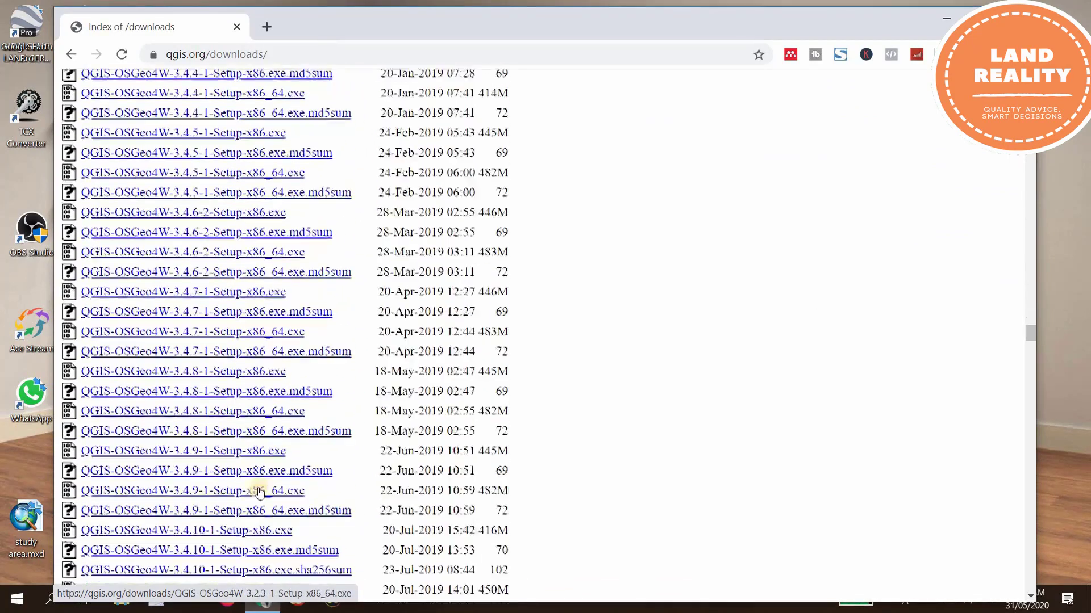
pyautogui.click(71, 54)
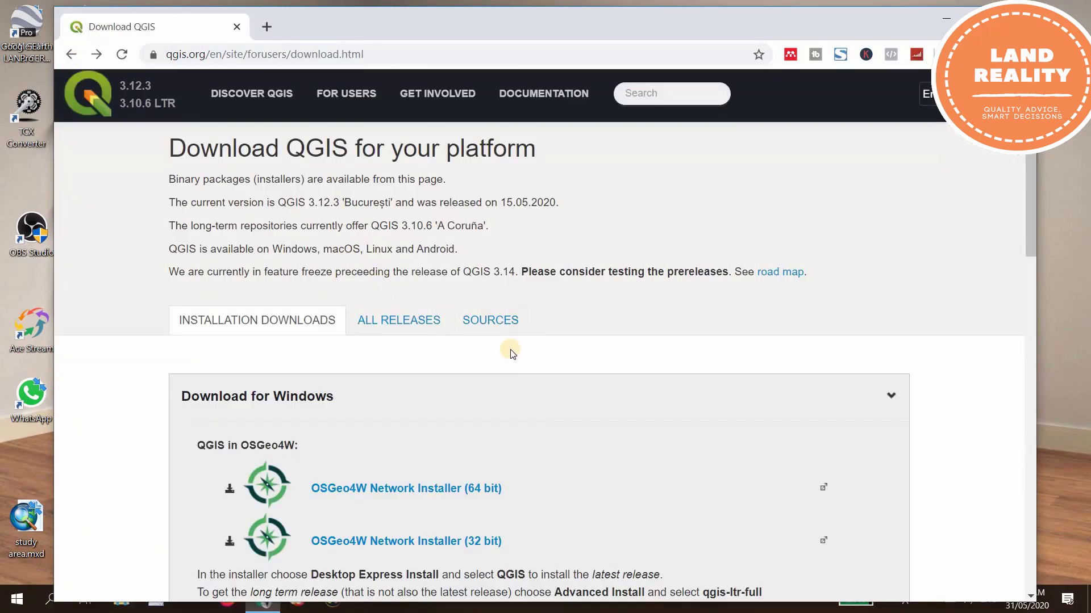
# Start downloading the 64-bit QGIS Standalone Installer Version 3.12 for Windows
pyautogui.scroll(-1, 557, 480)
pyautogui.scroll(-8, 556, 480)
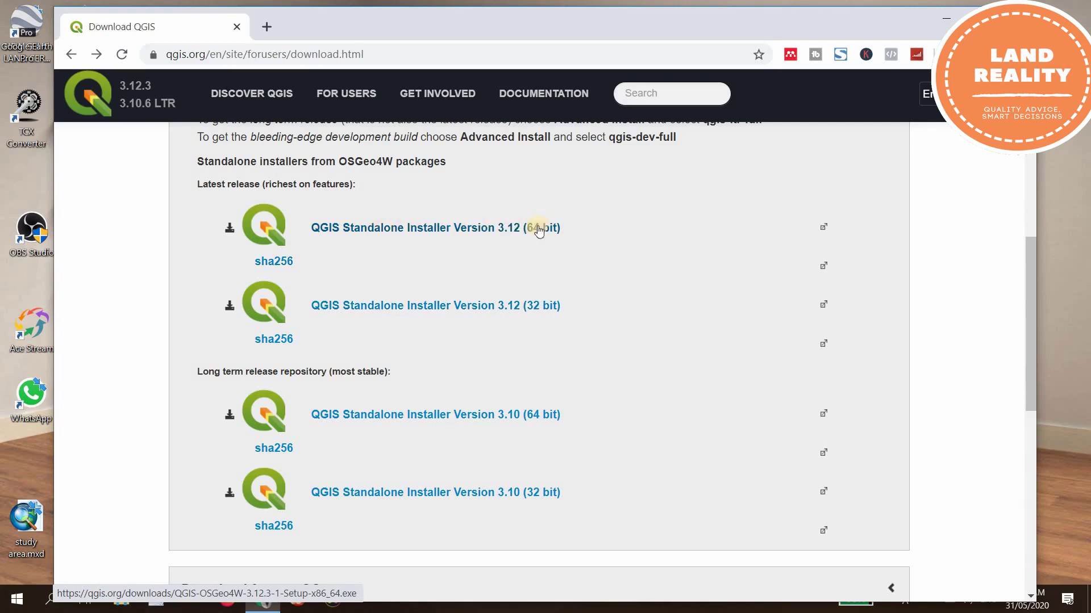
pyautogui.click(420, 230)
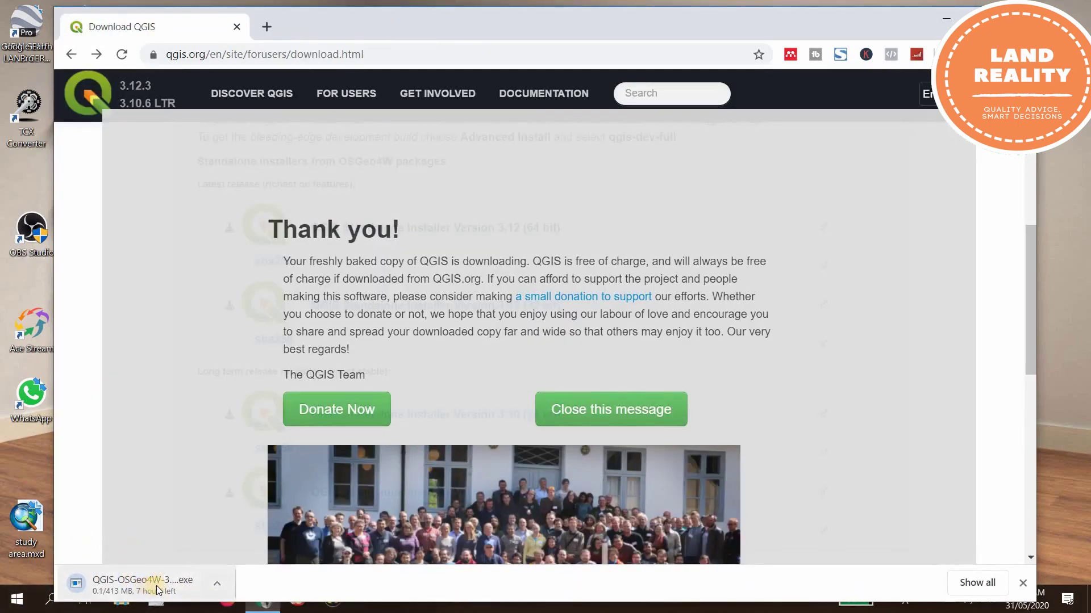
# Cancel the running QGIS installer download and close the browser window
pyautogui.click(220, 582)
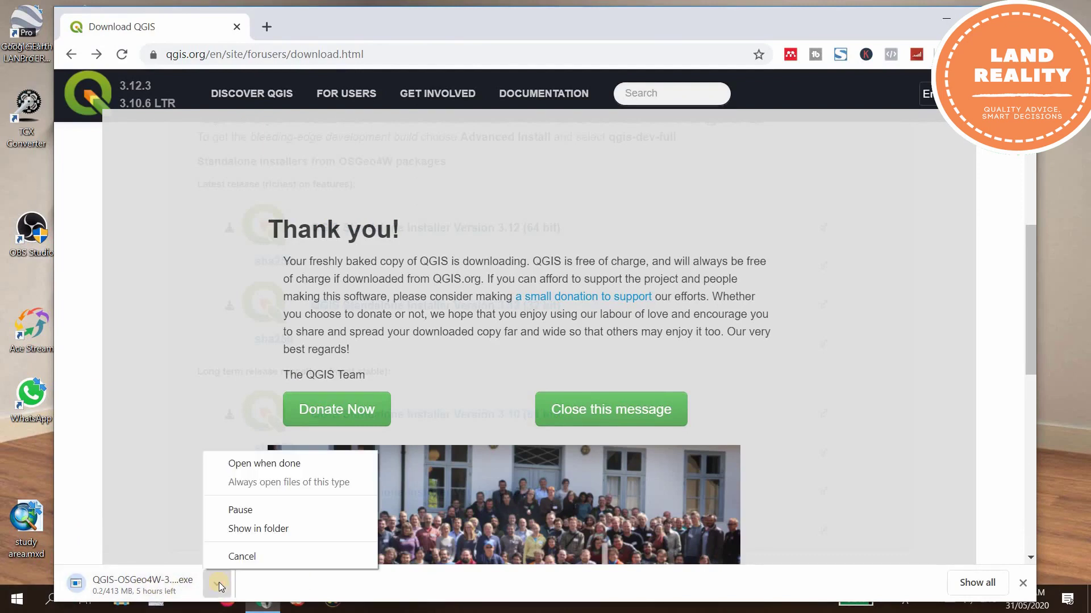
pyautogui.click(240, 557)
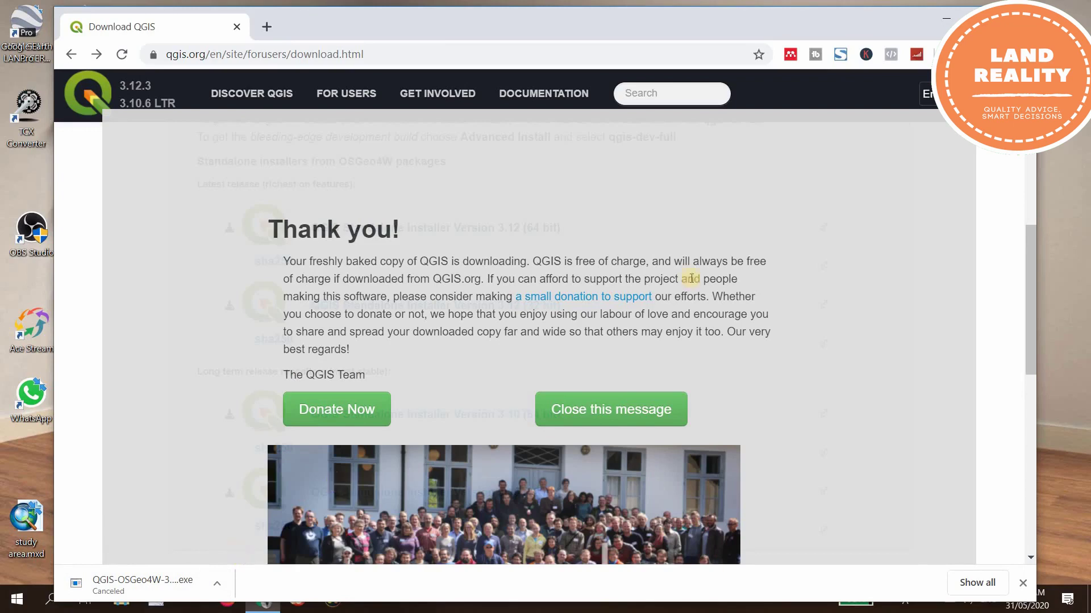
pyautogui.click(1018, 18)
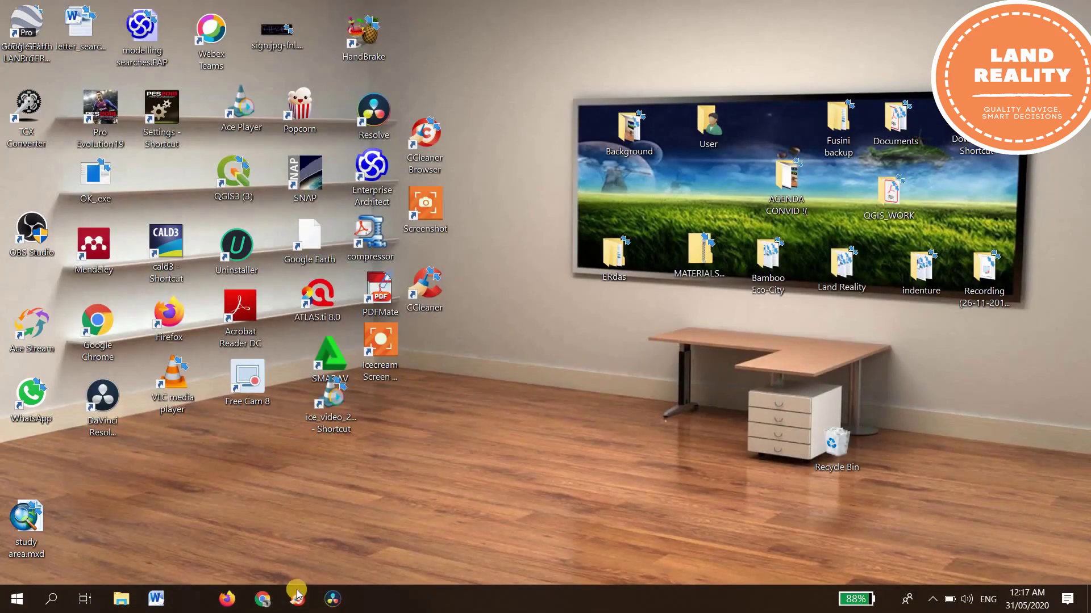
# Open the Downloads folder in a maximized File Explorer window and run QGIS-OSGeo4W-3.12.3-1-Setup-x86_64 (1).exe
pyautogui.click(123, 601)
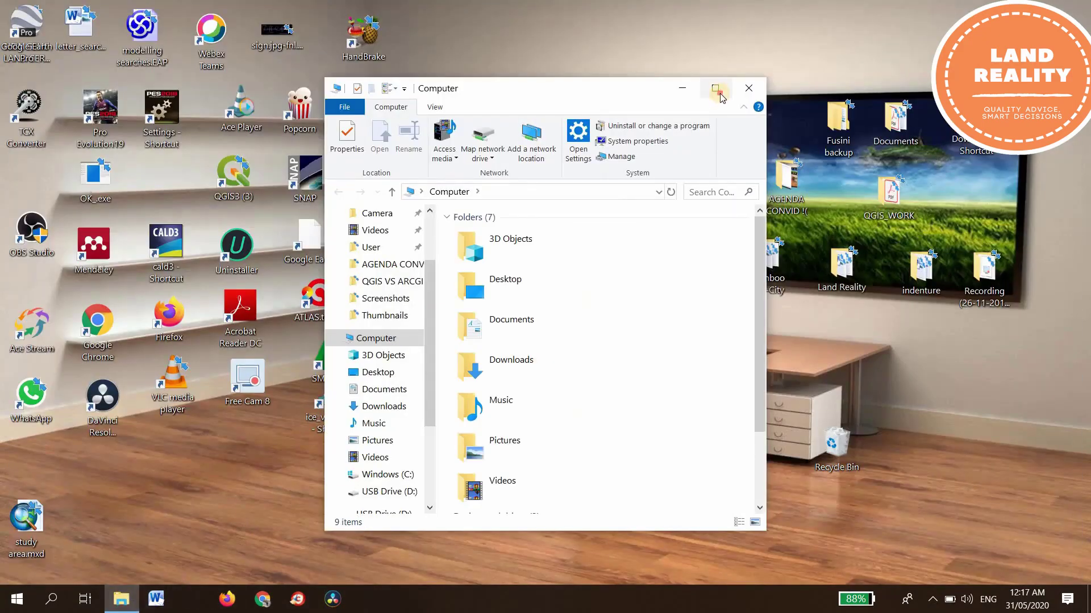
pyautogui.click(715, 90)
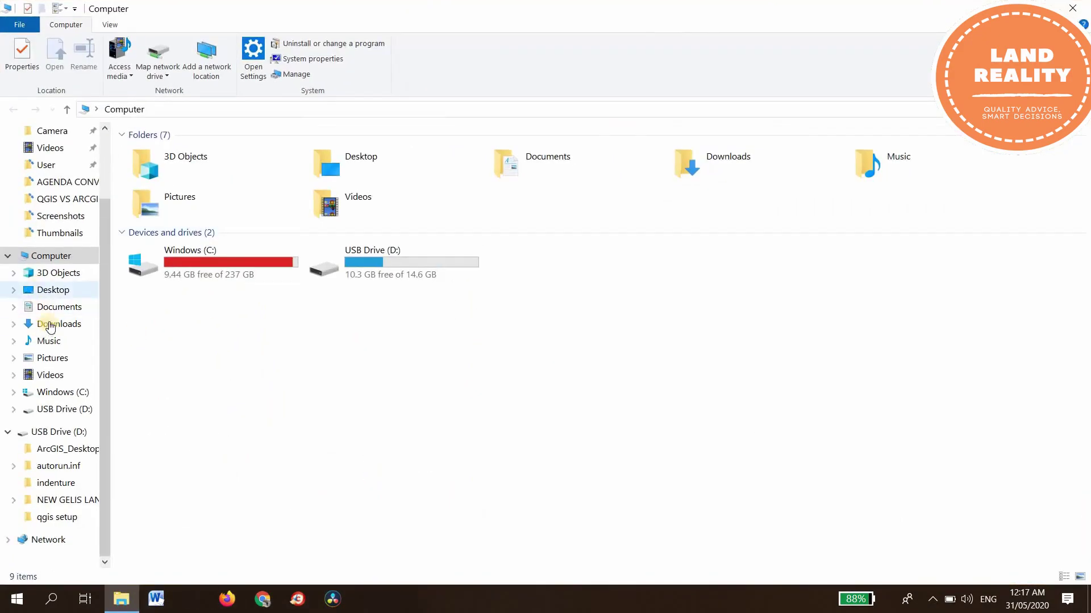
pyautogui.click(50, 325)
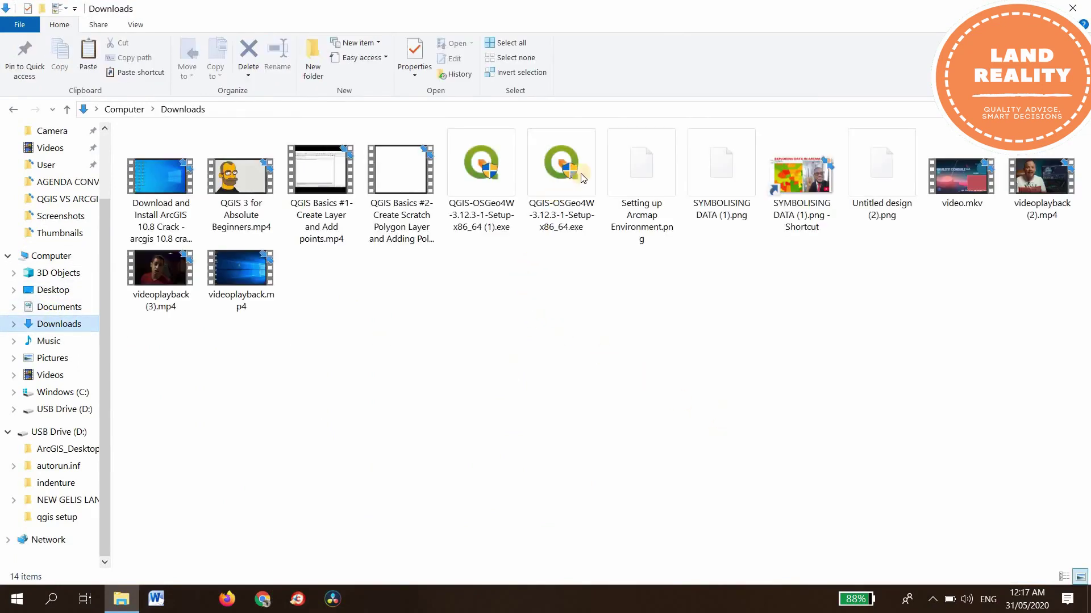
pyautogui.doubleClick(482, 172)
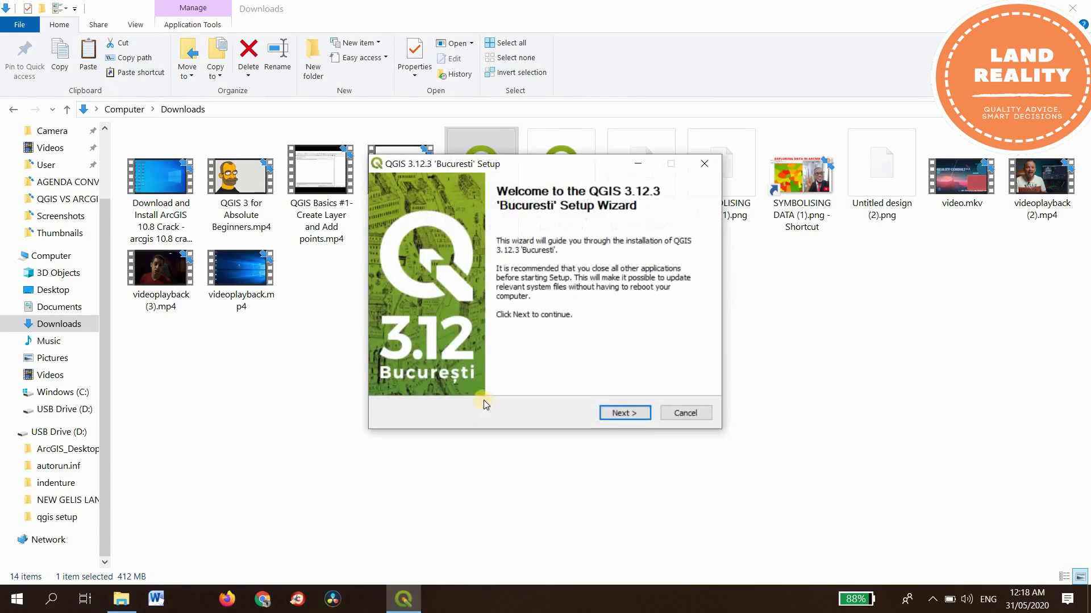
# Accept the license agreement in the setup wizard and keep C:\Program Files\QGIS 3.12 as the destination folder
pyautogui.click(619, 411)
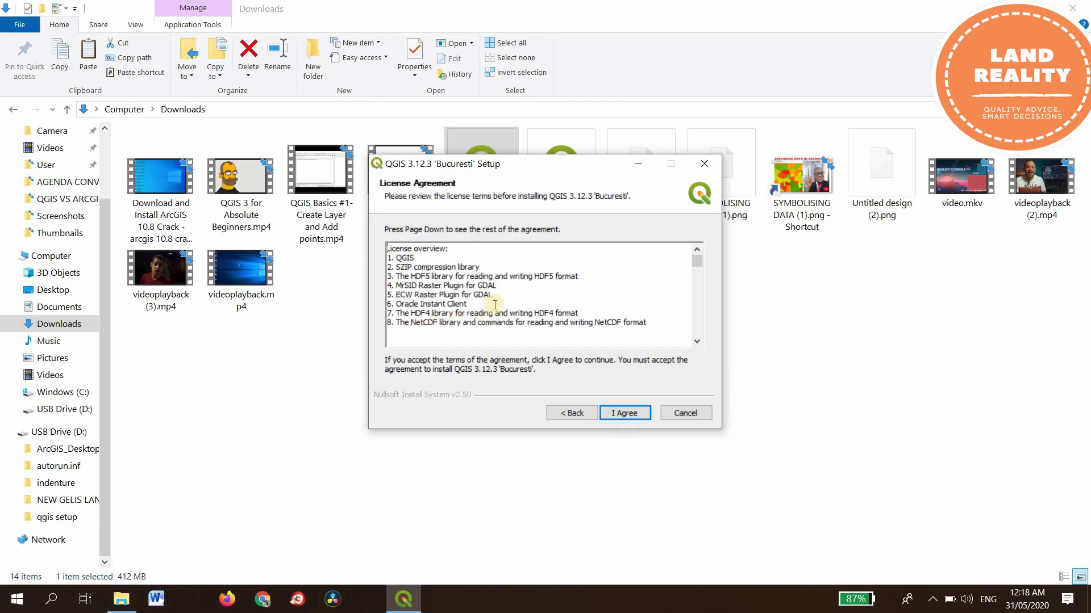
pyautogui.click(625, 413)
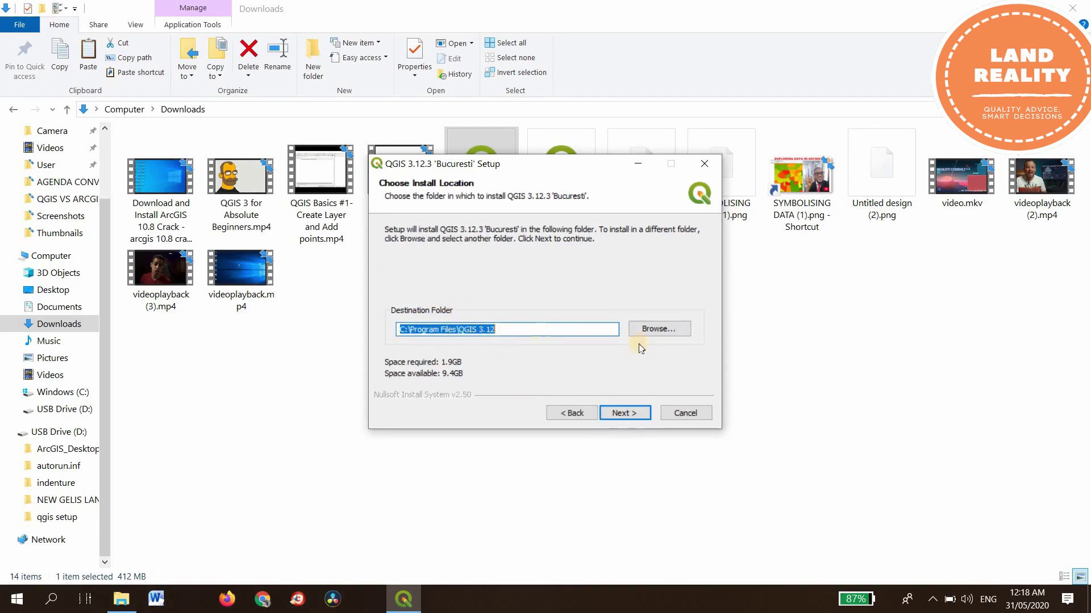
pyautogui.click(624, 414)
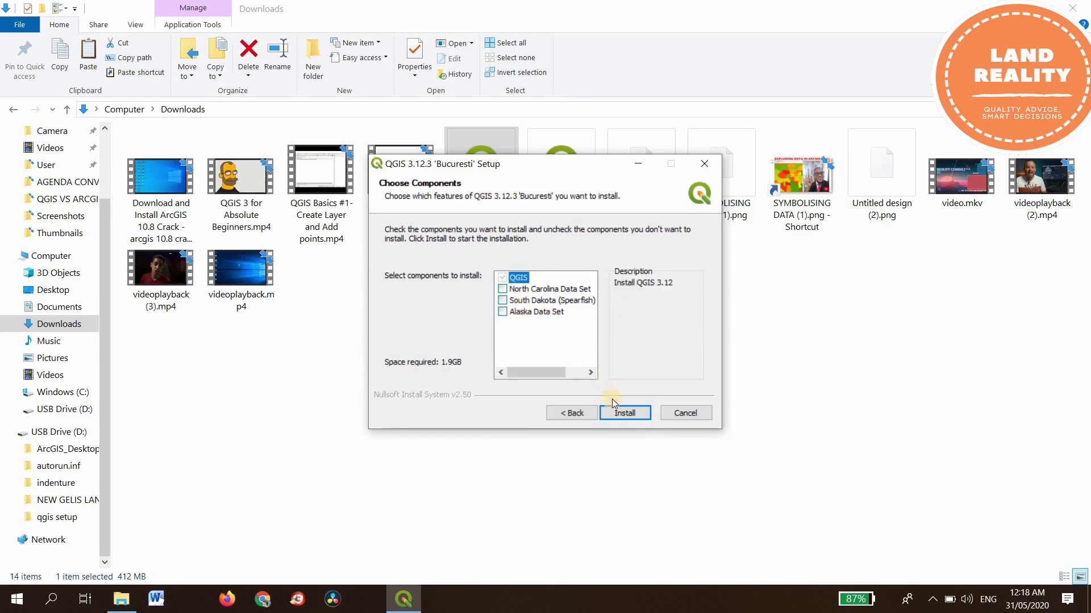
# Include the North Carolina, South Dakota (Spearfish) and Alaska data sets as components and start the installation
pyautogui.click(502, 289)
pyautogui.click(502, 300)
pyautogui.click(502, 312)
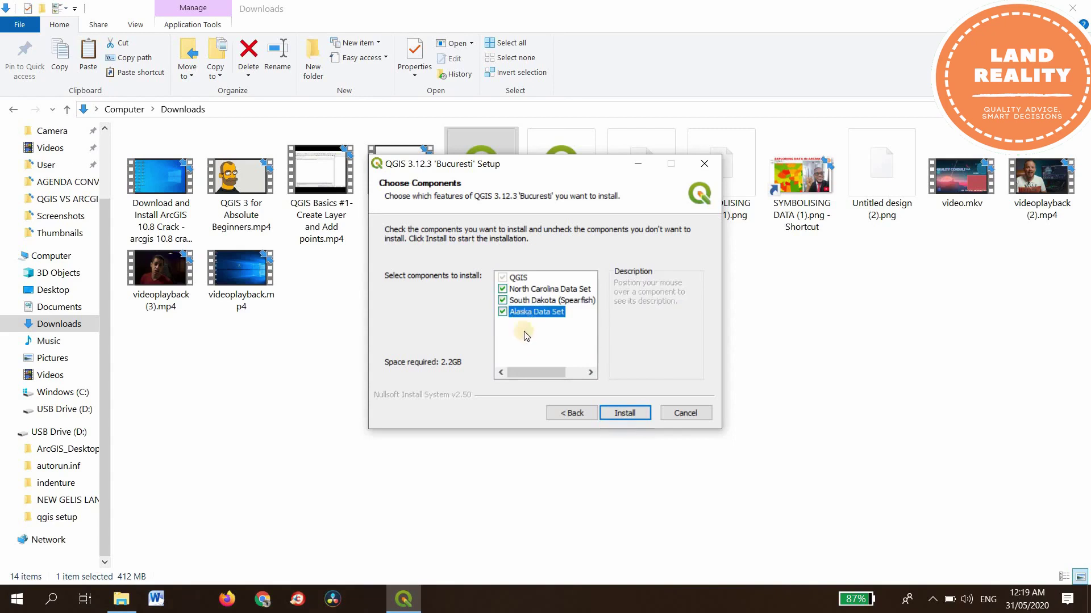
pyautogui.click(626, 415)
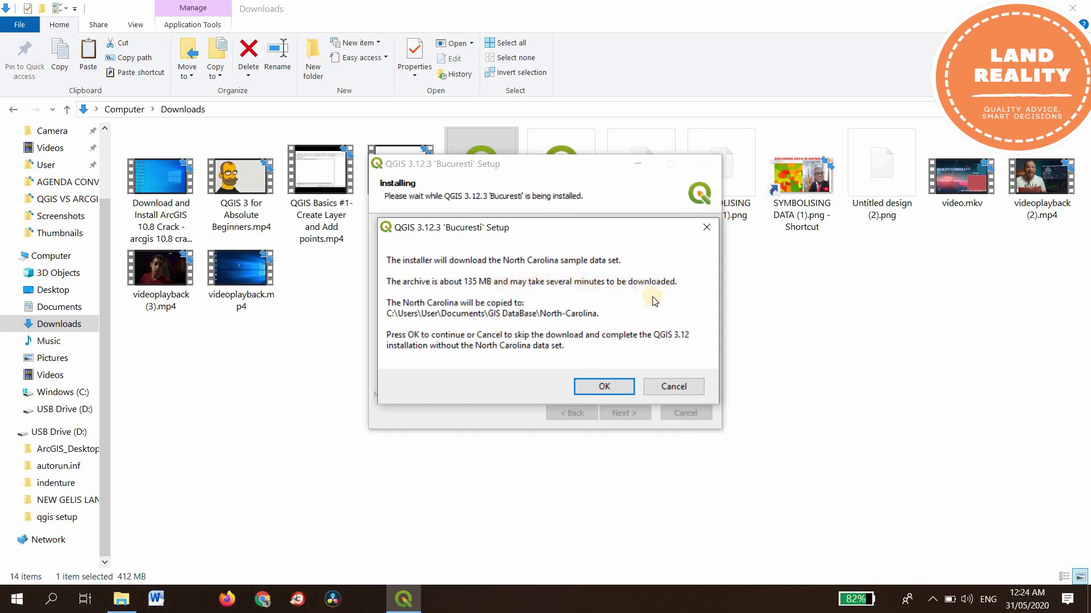
# Skip the North Carolina and South Dakota (Spearfish) sample data set downloads and proceed with the installation
pyautogui.click(674, 387)
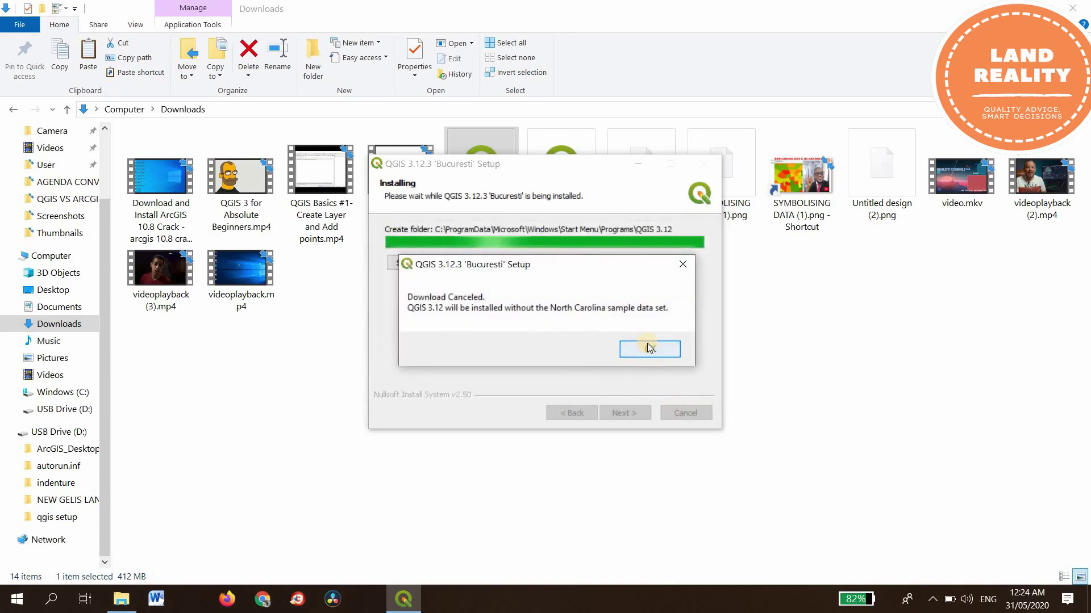
pyautogui.click(669, 349)
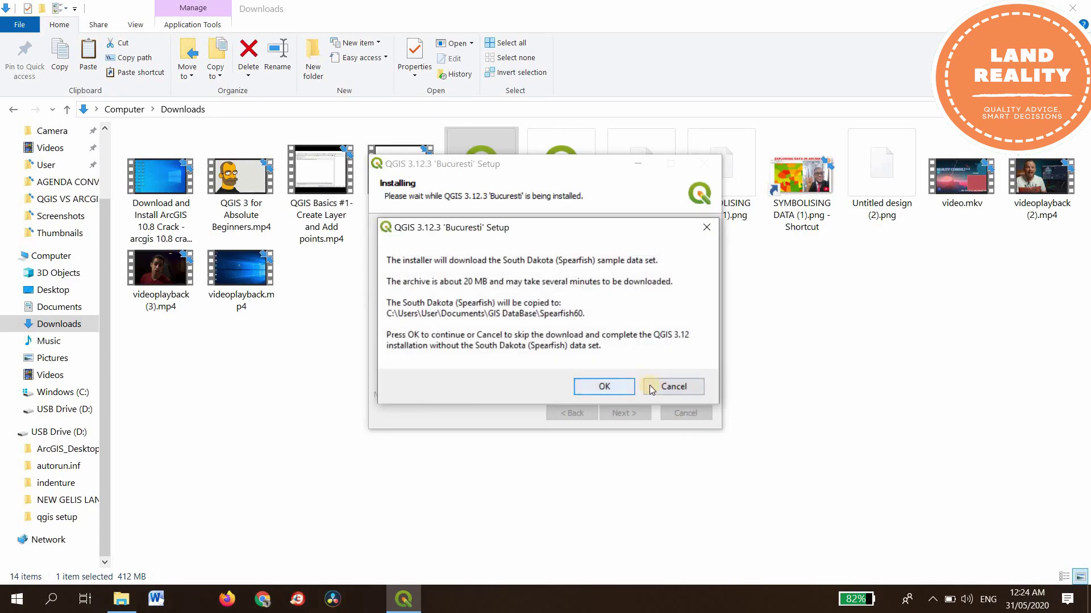
pyautogui.click(664, 385)
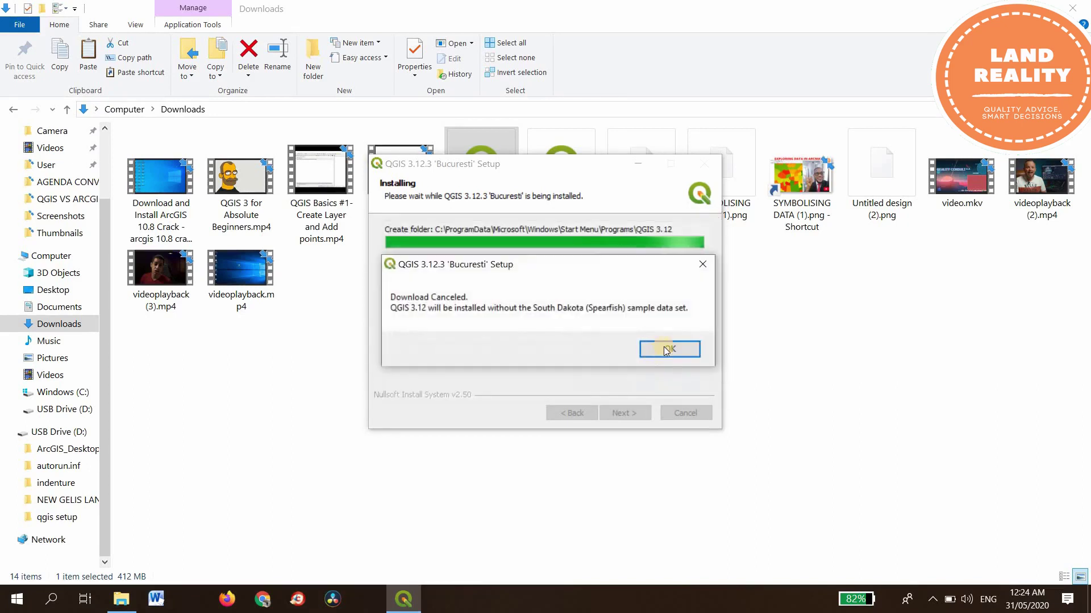
pyautogui.click(662, 347)
pyautogui.click(627, 391)
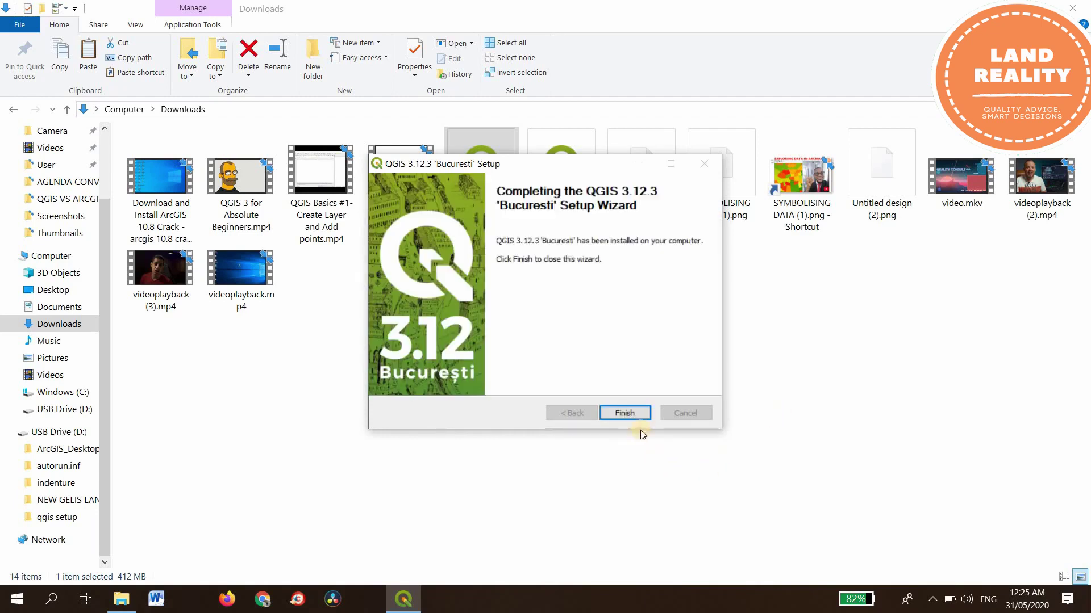
# Finish the QGIS 3.12.3 setup wizard and close the Downloads folder window
pyautogui.click(627, 413)
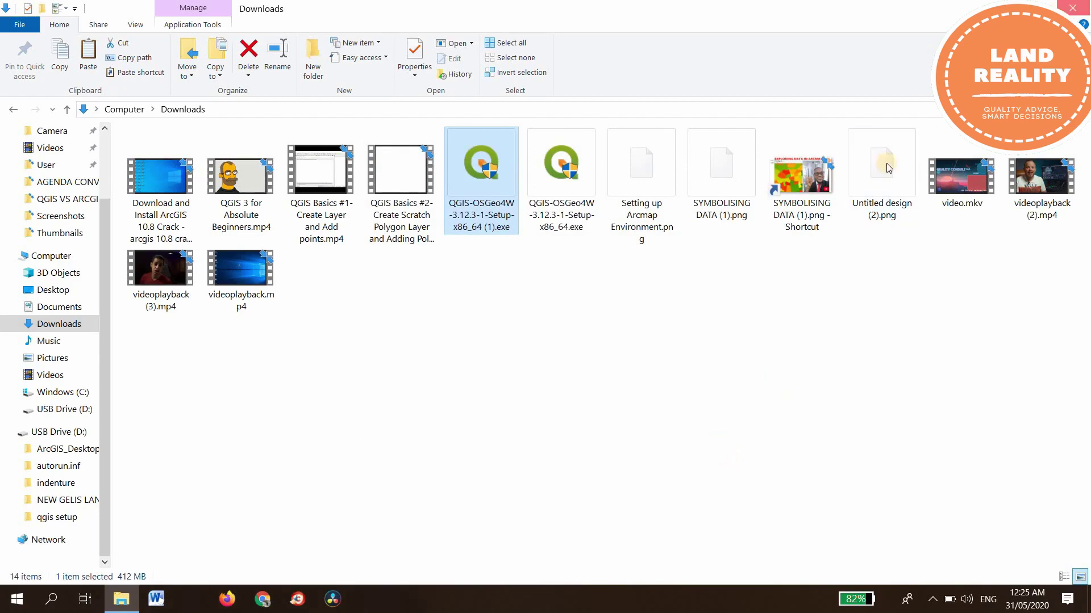
pyautogui.click(1079, 9)
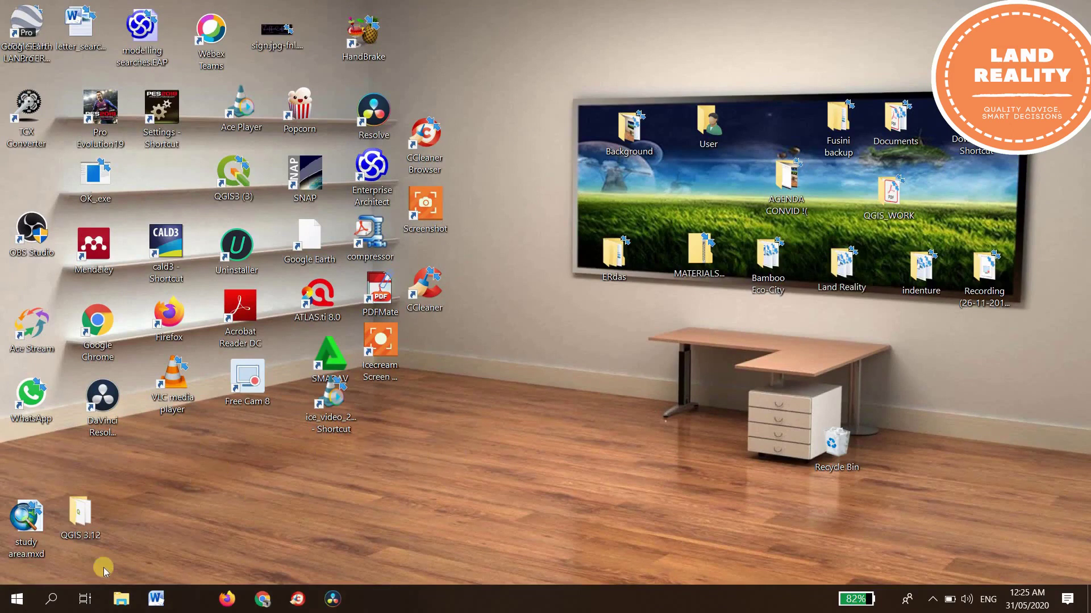
# Find QGIS Desktop 3.12.3 with GRASS 7.8.3 among the installed programs, launch it and maximize its window
pyautogui.click(15, 601)
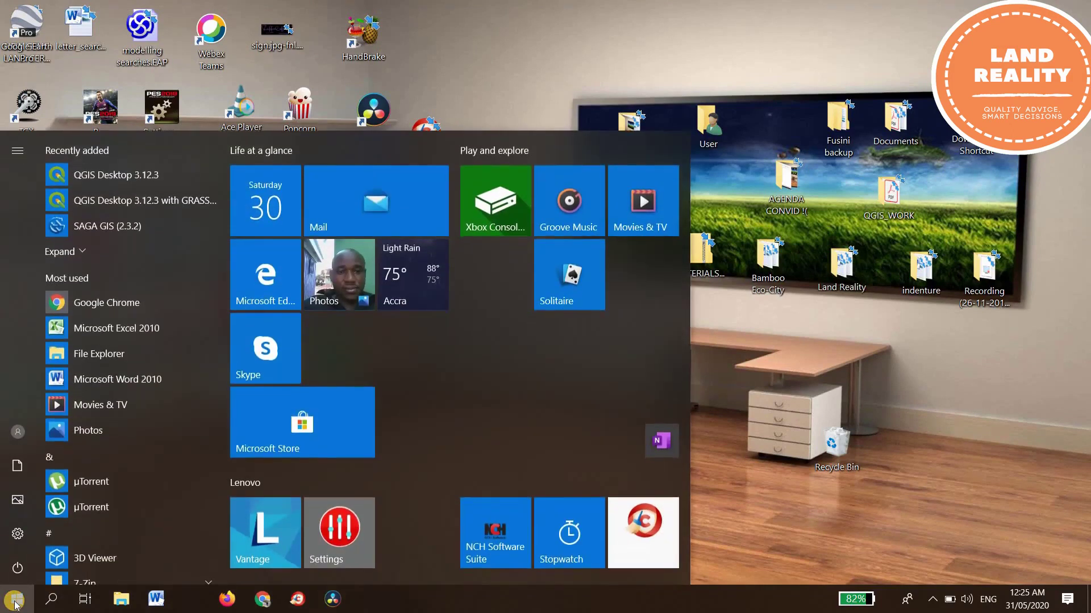
pyautogui.click(15, 602)
pyautogui.write('q')
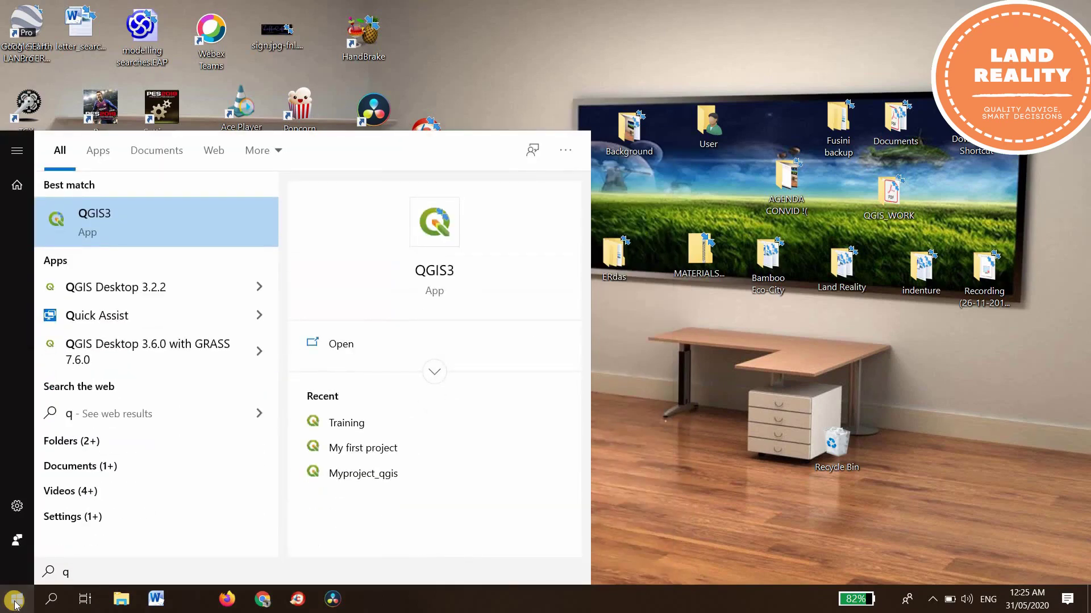
pyautogui.write('g')
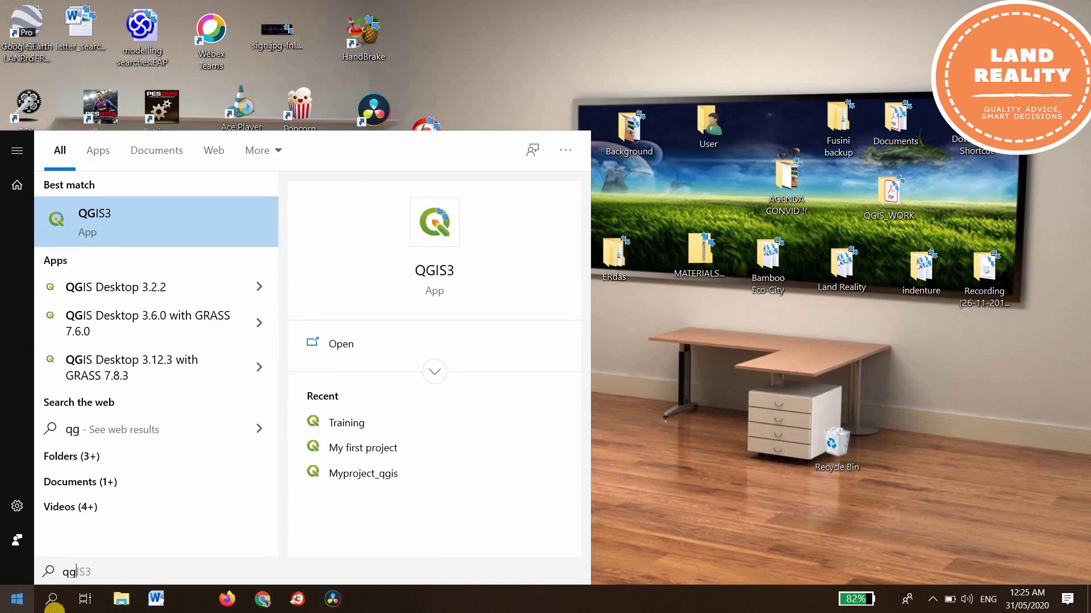
pyautogui.click(111, 367)
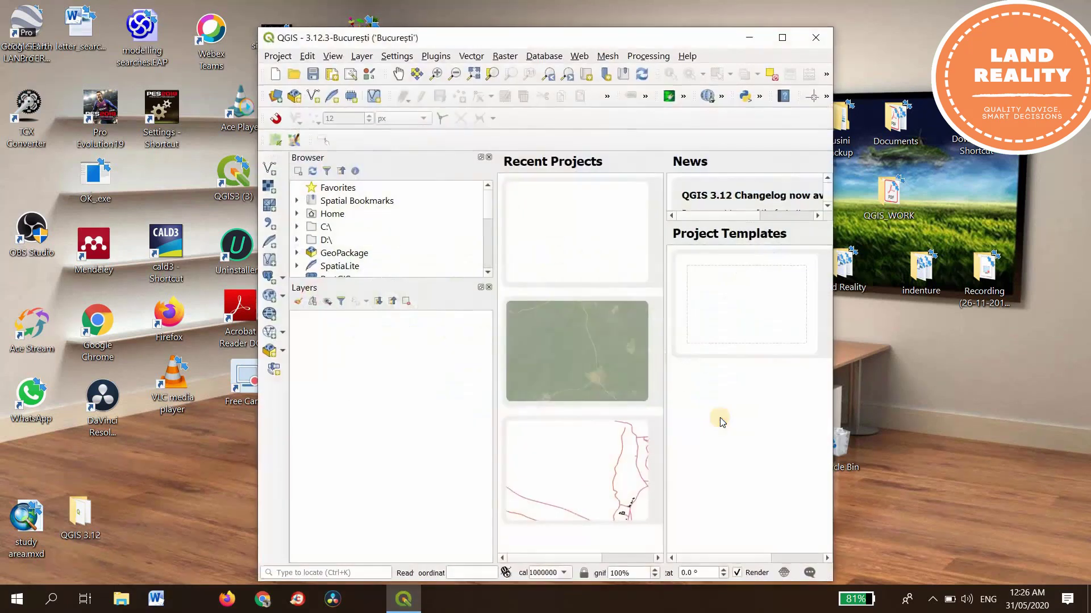
pyautogui.click(782, 38)
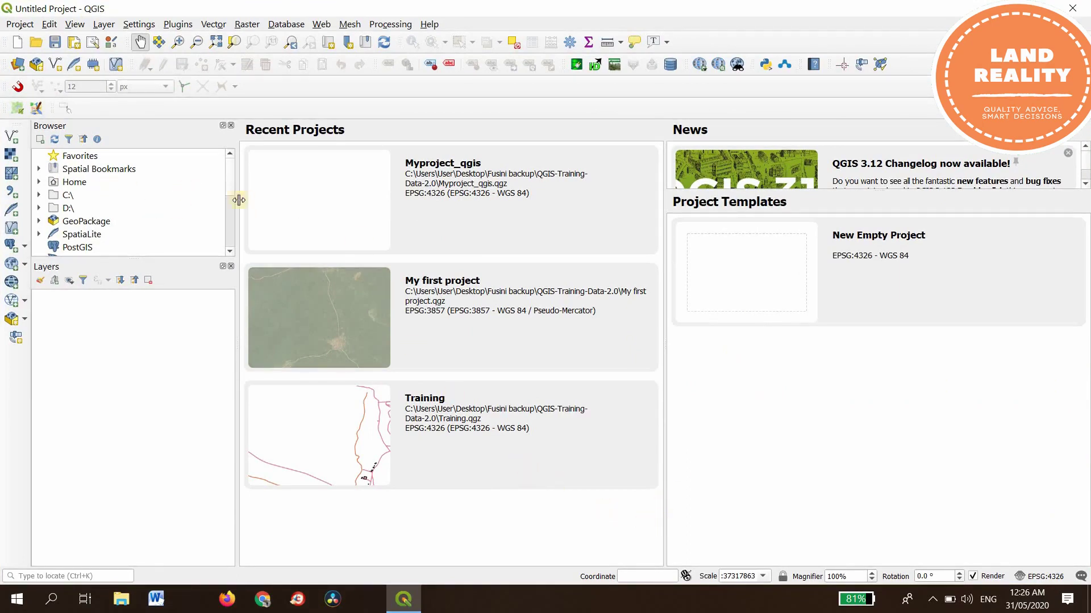
# Create a new empty project
pyautogui.click(20, 24)
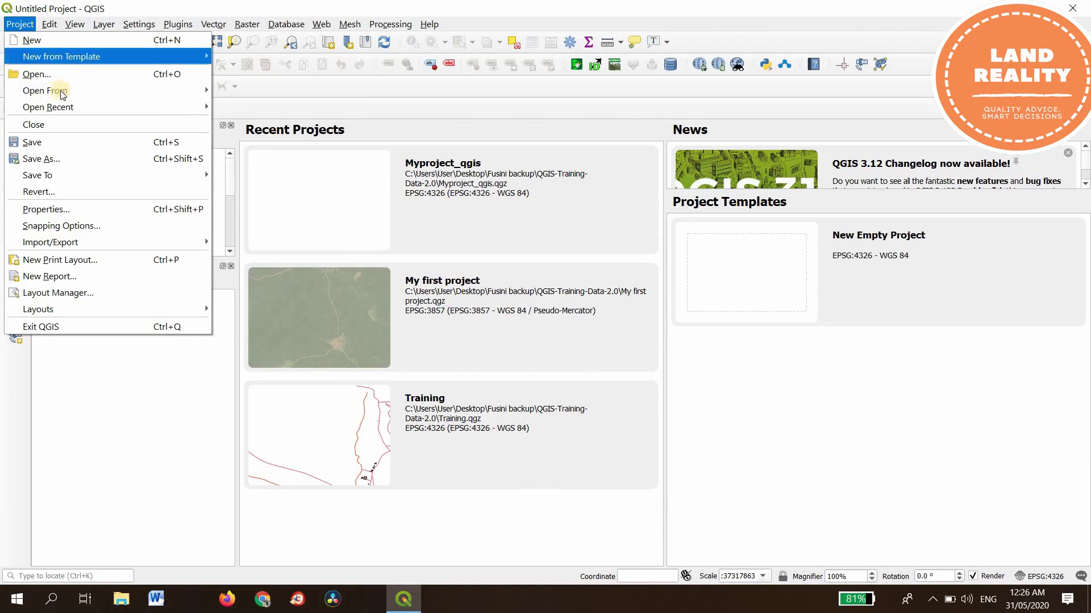
pyautogui.click(72, 41)
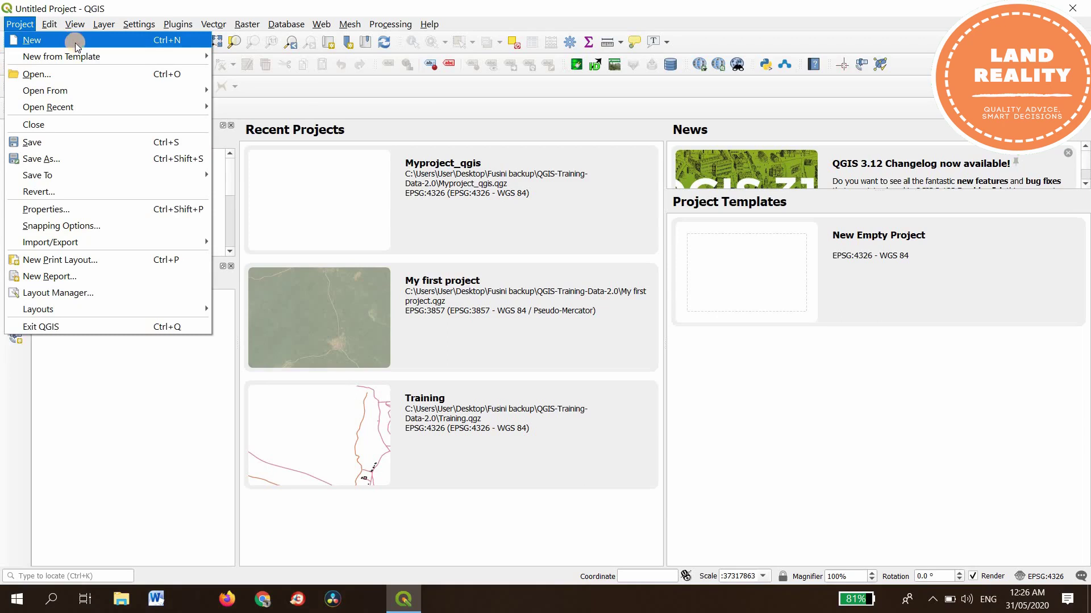
pyautogui.click(73, 40)
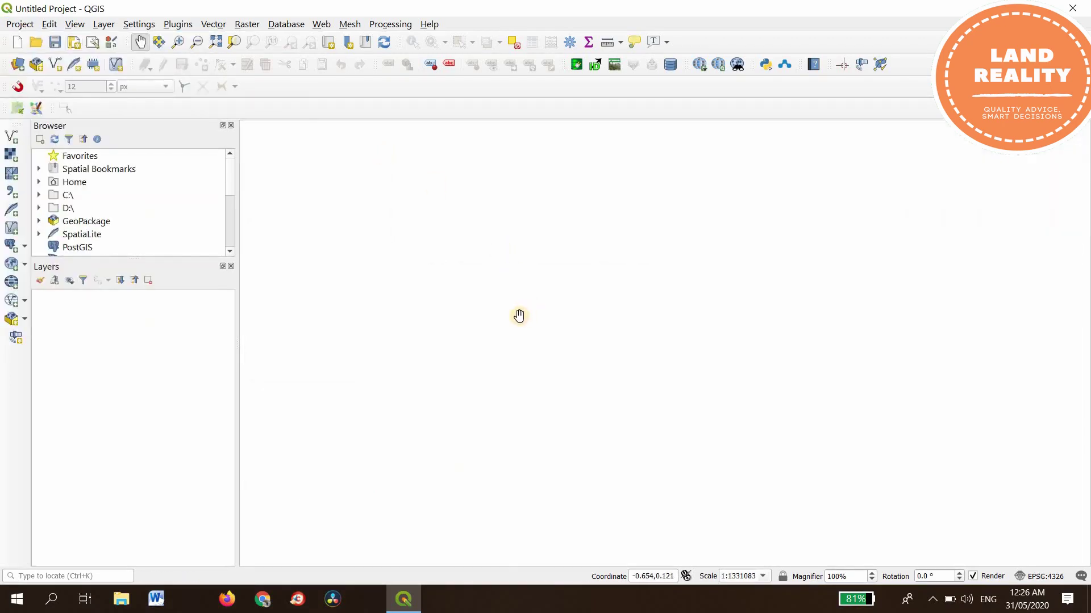
# Start adding a vector layer and browse to the GHA_adm folder inside QGIS-Training-Data-2.0\GH_shapefiles
pyautogui.click(11, 138)
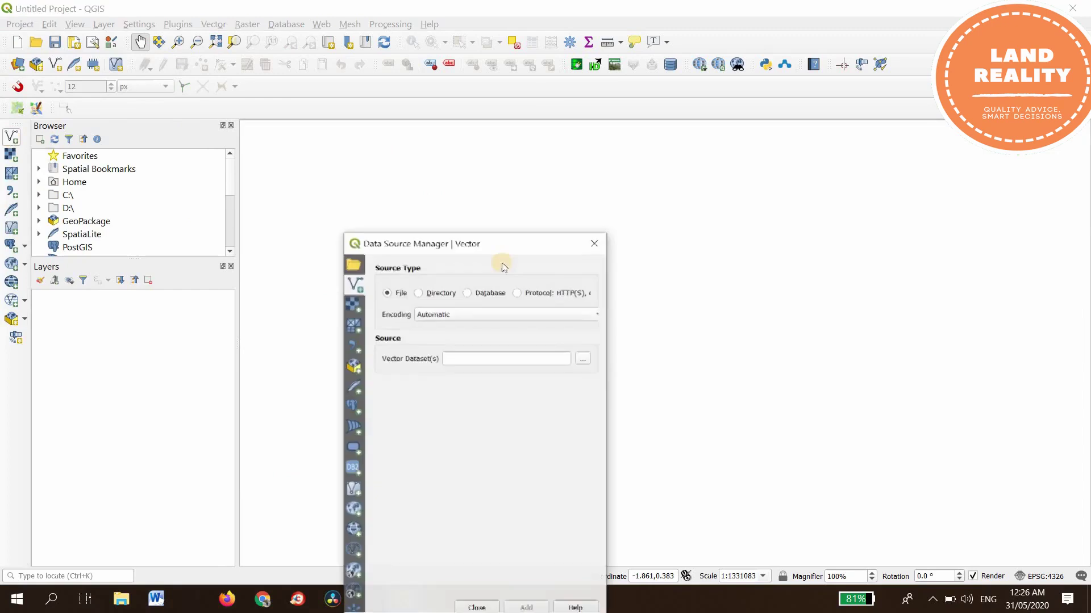
pyautogui.click(583, 359)
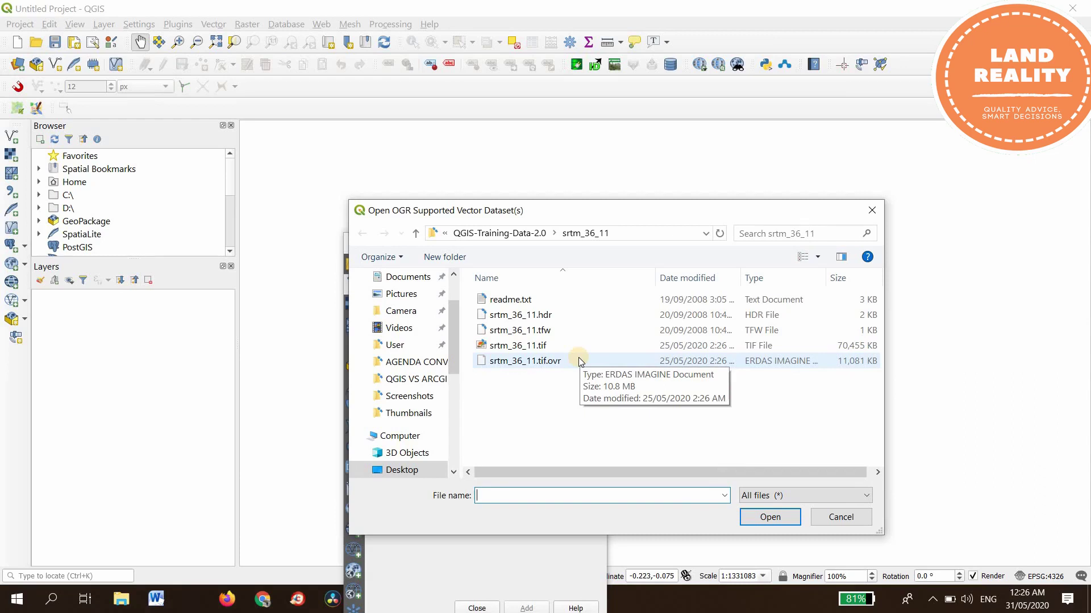
pyautogui.click(415, 233)
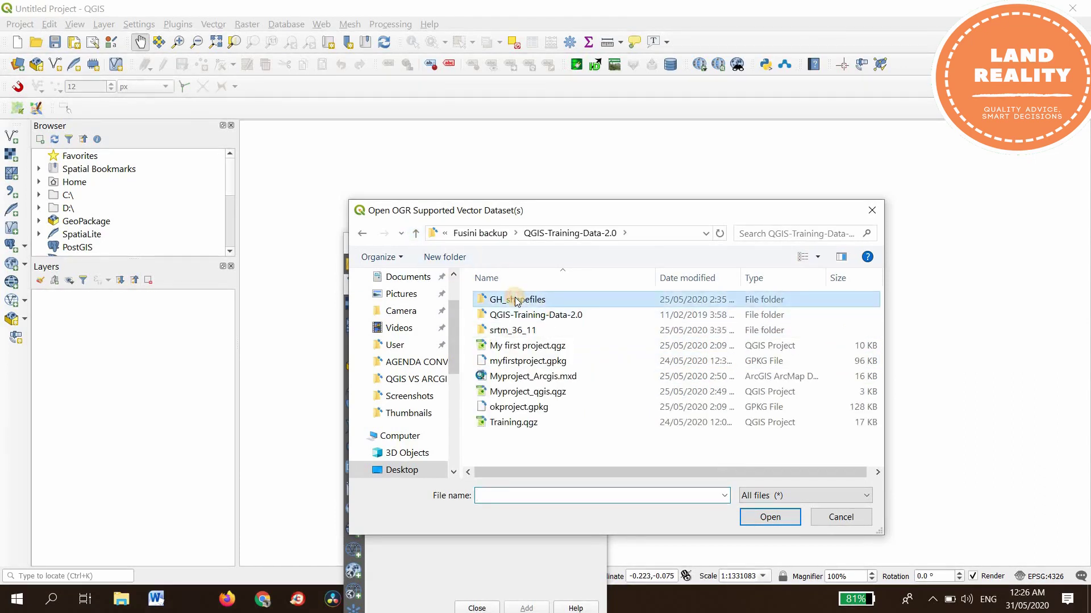
pyautogui.doubleClick(515, 300)
pyautogui.doubleClick(512, 303)
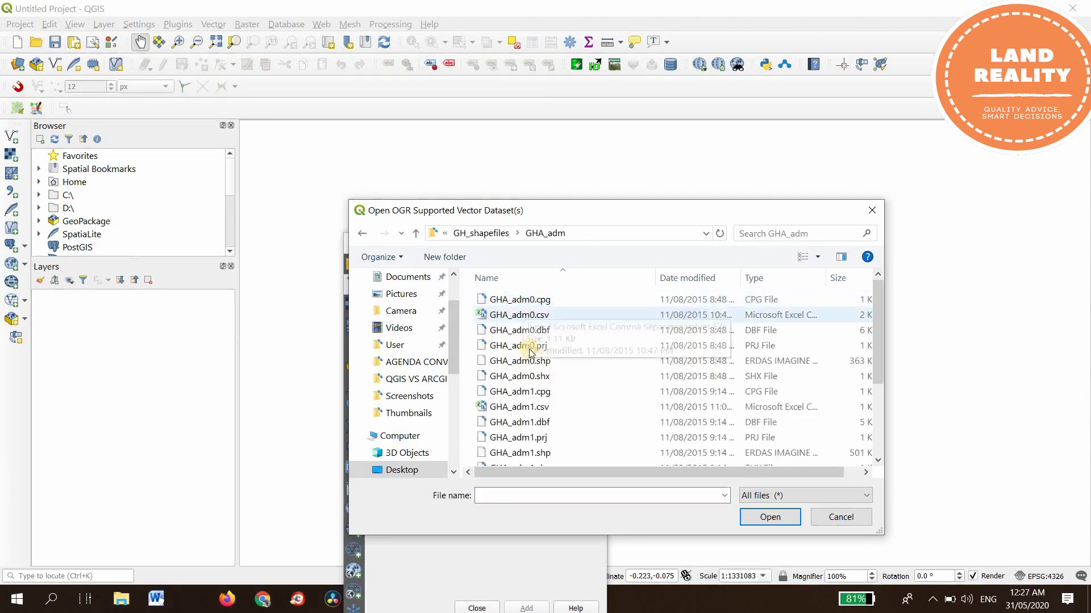
# Add the GHA_adm1.shp shapefile to the project as a vector layer and close the Data Source Manager
pyautogui.scroll(-1, 548, 428)
pyautogui.click(542, 433)
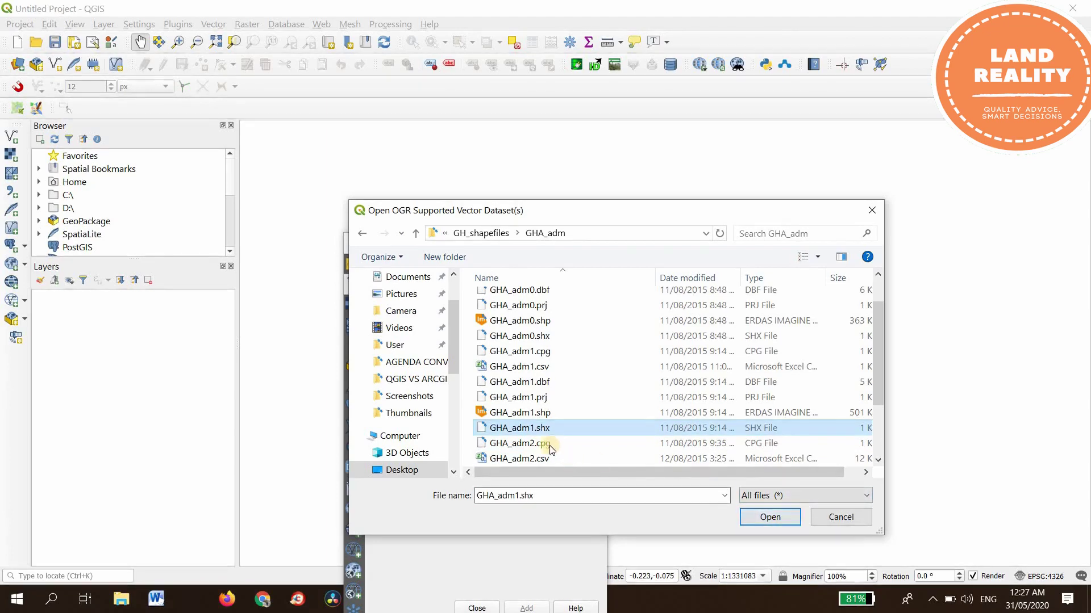
pyautogui.click(538, 412)
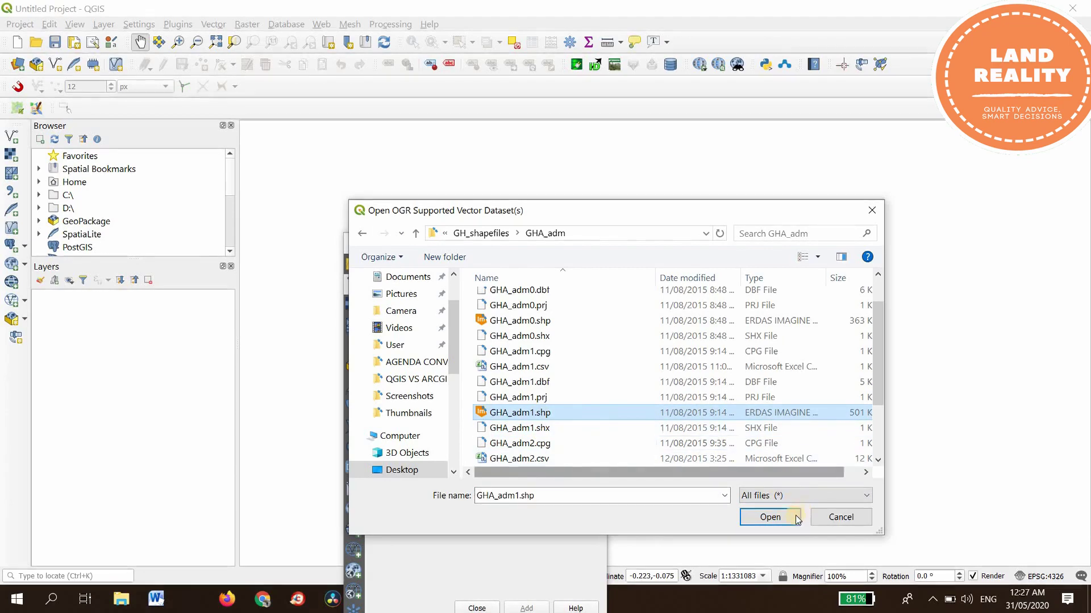
pyautogui.click(770, 516)
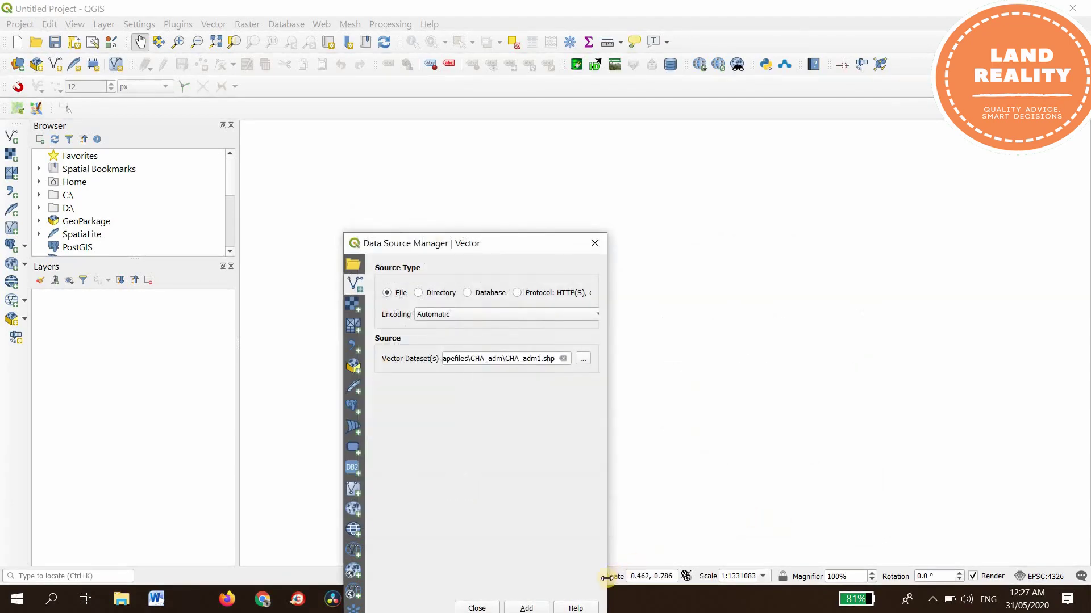
pyautogui.click(527, 608)
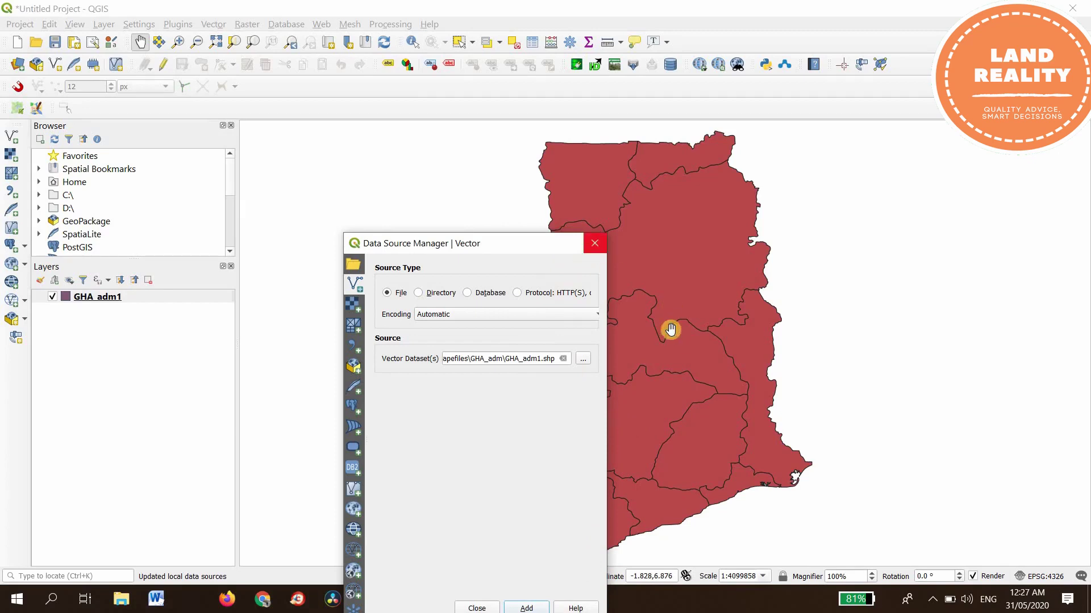
pyautogui.press('Escape')
pyautogui.scroll(3, 664, 333)
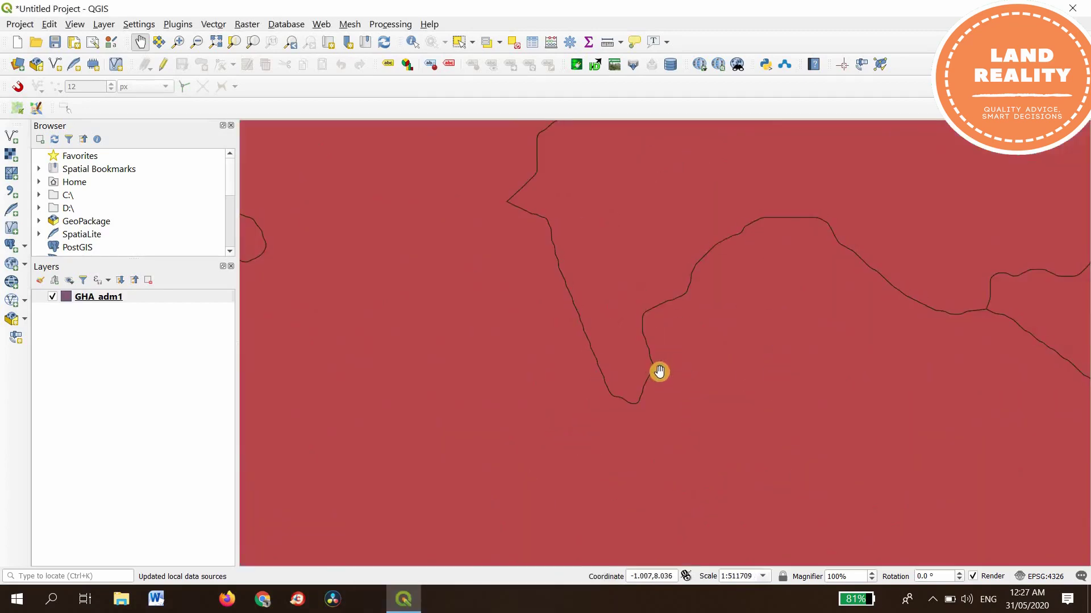
pyautogui.scroll(-3, 659, 372)
pyautogui.scroll(2, 659, 372)
pyautogui.scroll(1, 659, 372)
pyautogui.scroll(-1, 659, 372)
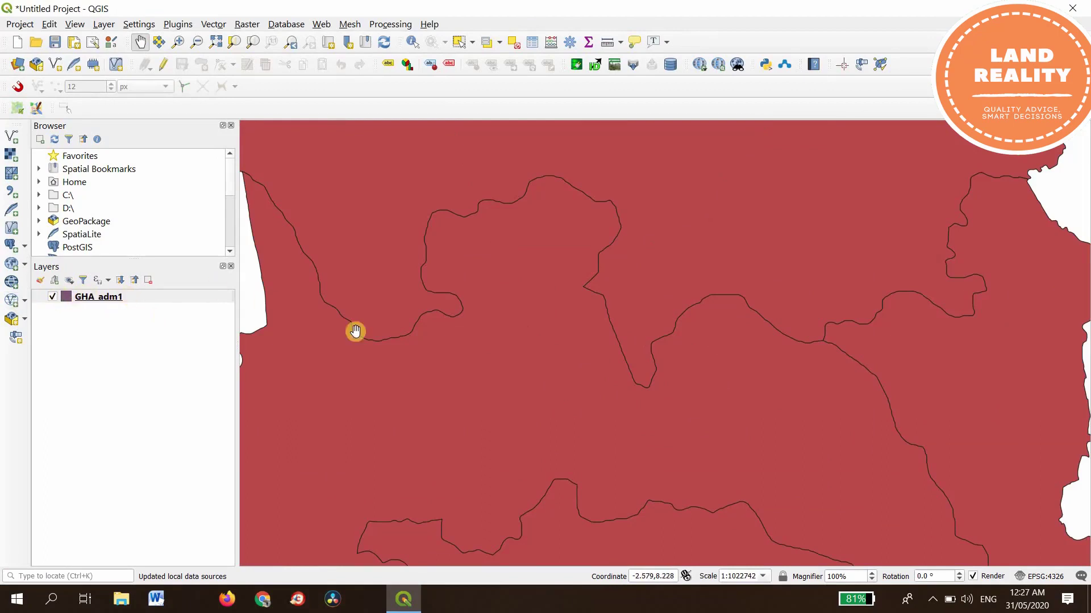
# In the GHA_adm1 layer's symbology, set the simple fill color to green #21b73c with about 58% opacity
pyautogui.doubleClick(89, 299)
pyautogui.rightClick(88, 297)
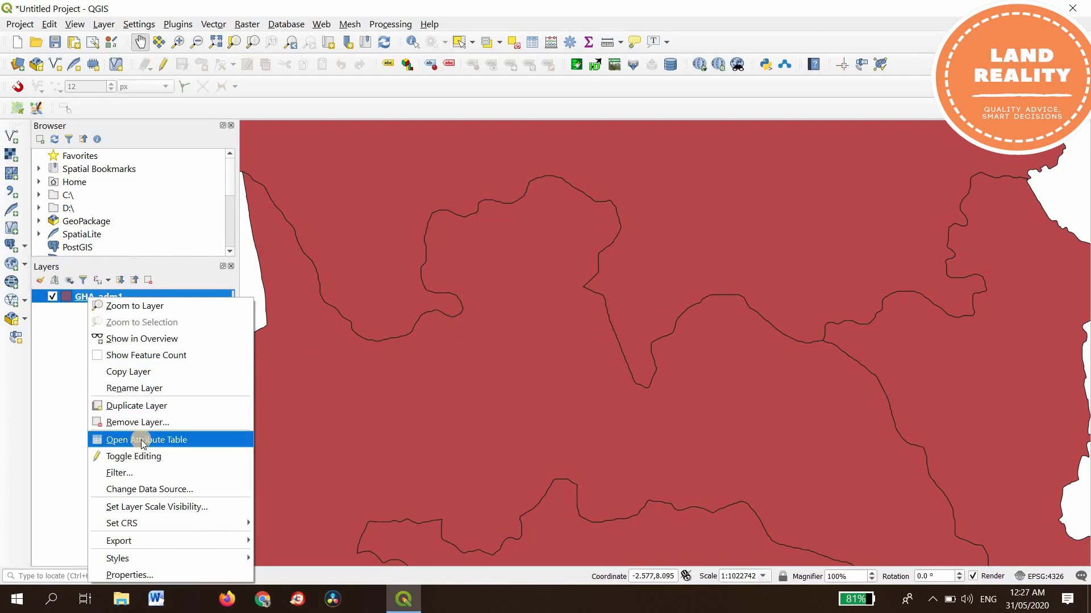
pyautogui.click(153, 575)
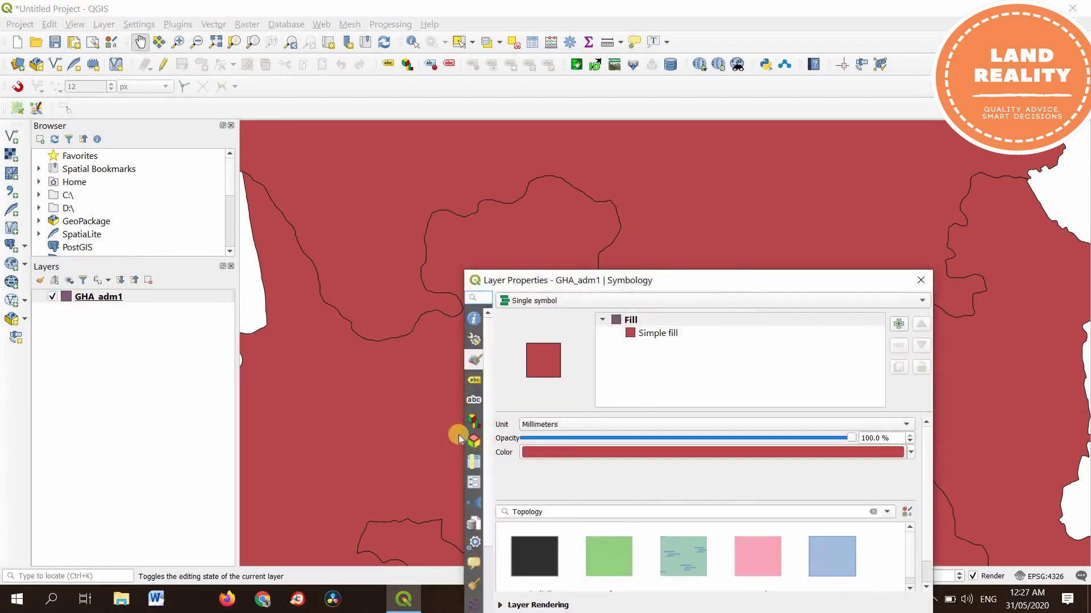
pyautogui.click(633, 332)
pyautogui.click(860, 448)
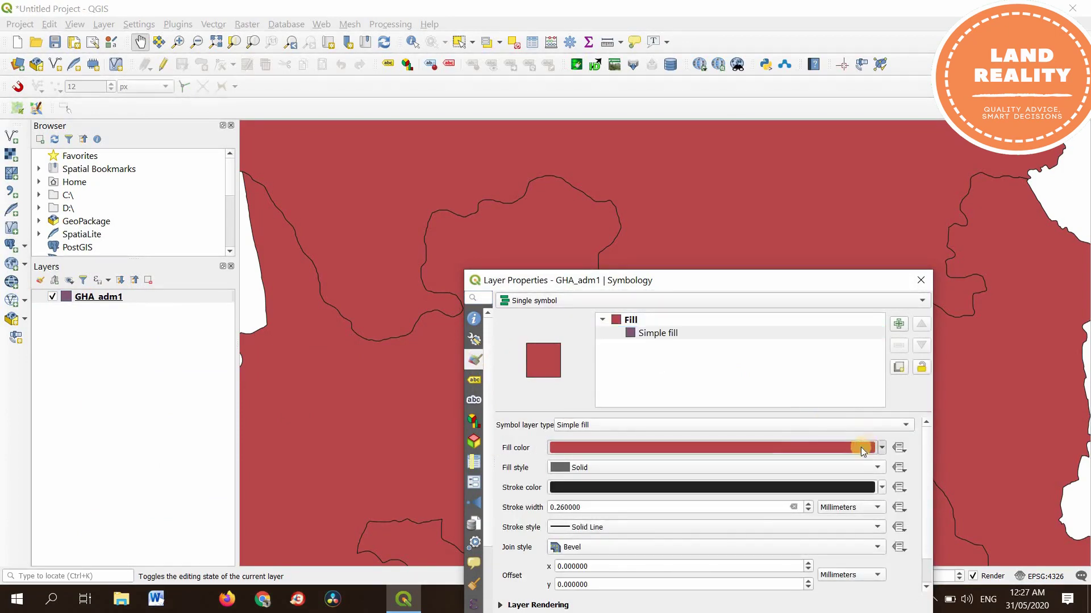
pyautogui.click(618, 438)
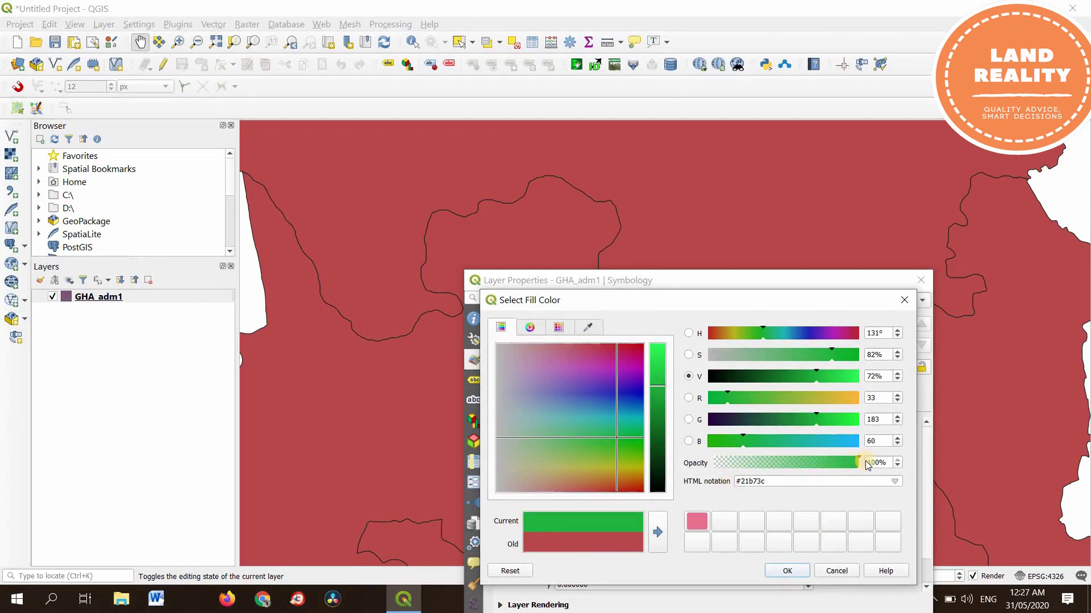
pyautogui.moveTo(857, 463); pyautogui.dragTo(786, 463)
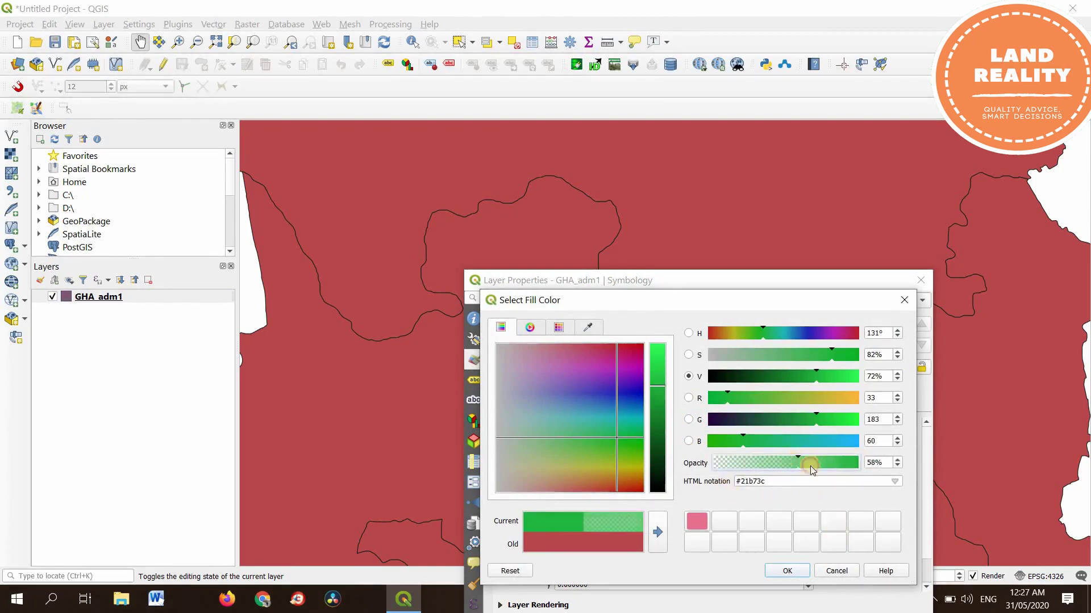
pyautogui.click(788, 572)
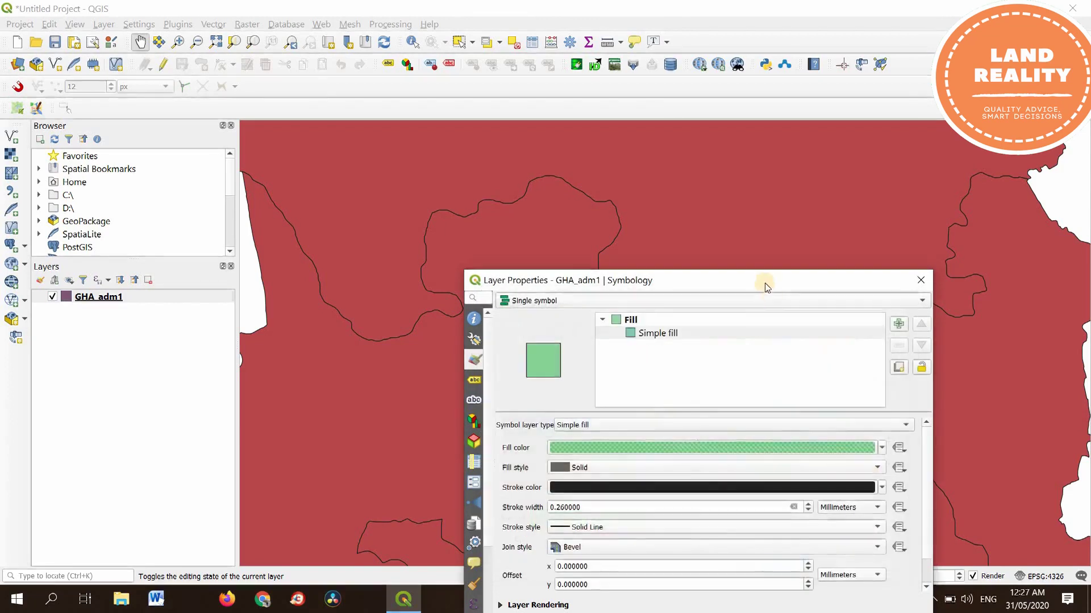
# Apply the new fill symbology to the GHA_adm1 layer and close its properties
pyautogui.click(745, 280)
pyautogui.moveTo(676, 166); pyautogui.dragTo(664, 135)
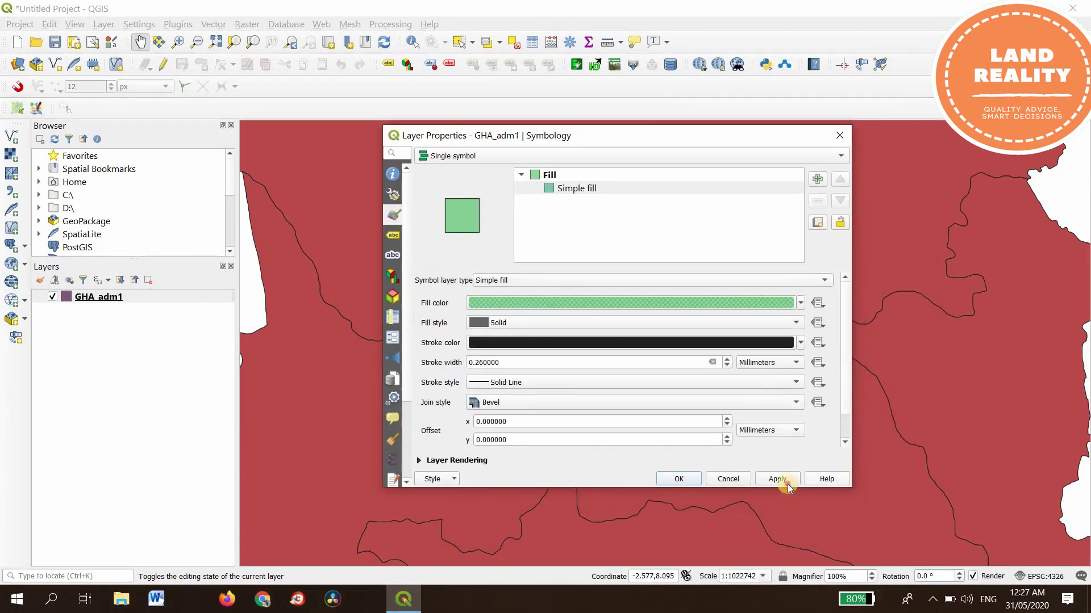
pyautogui.click(787, 484)
pyautogui.click(684, 481)
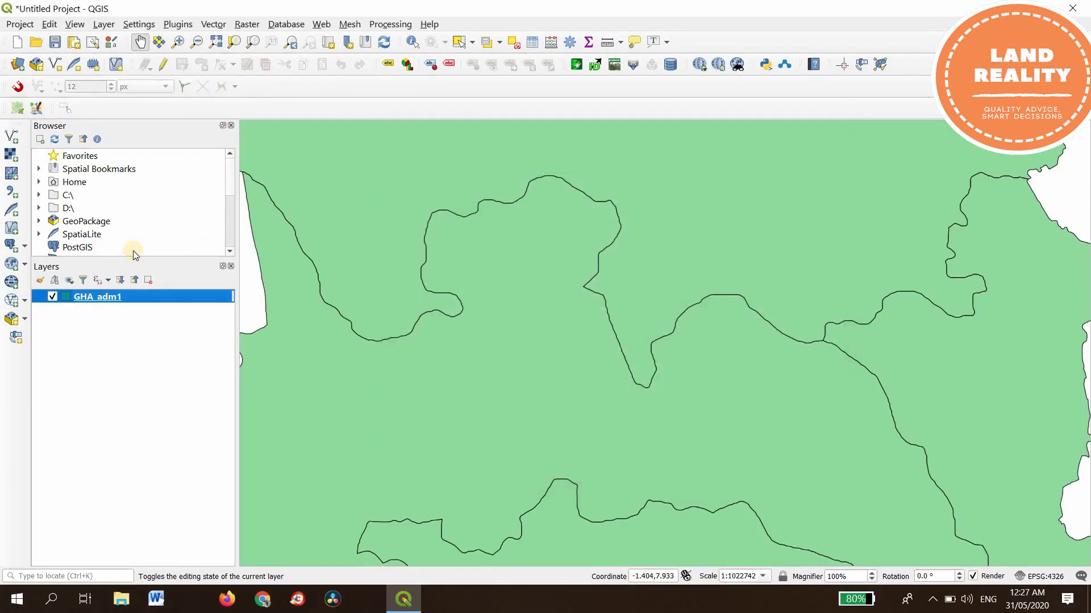
# Zoom the map to the full extent of the GHA_adm1 layer
pyautogui.rightClick(97, 298)
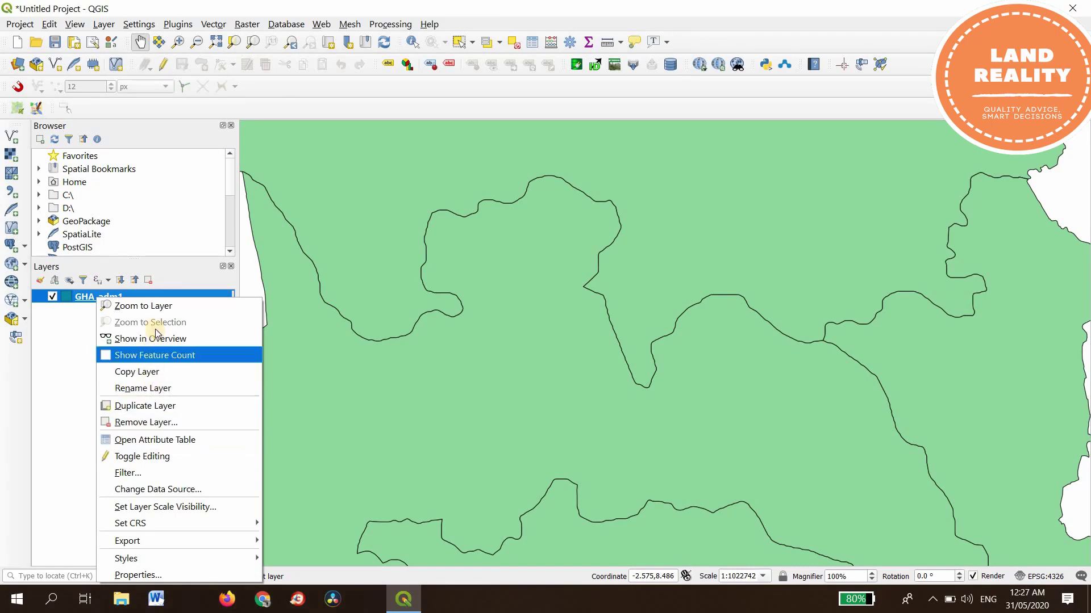
pyautogui.press('Return')
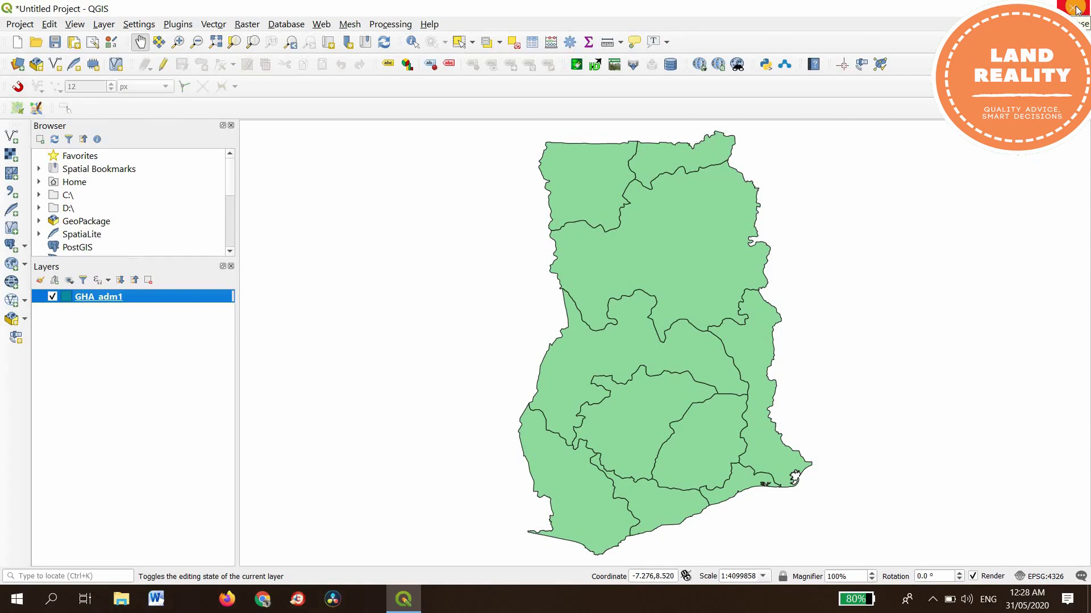
pyautogui.click(933, 601)
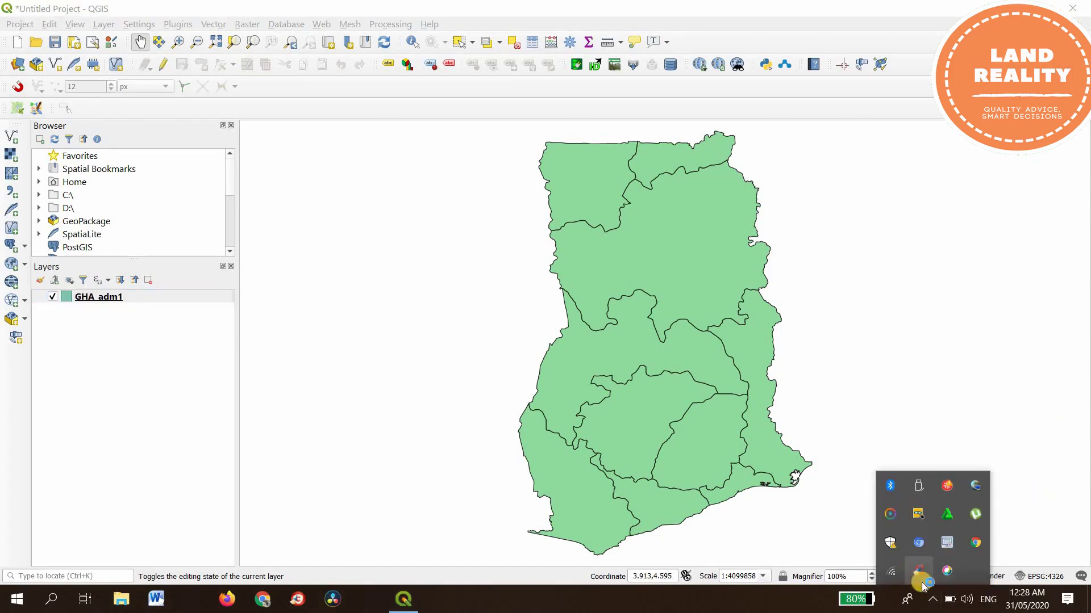